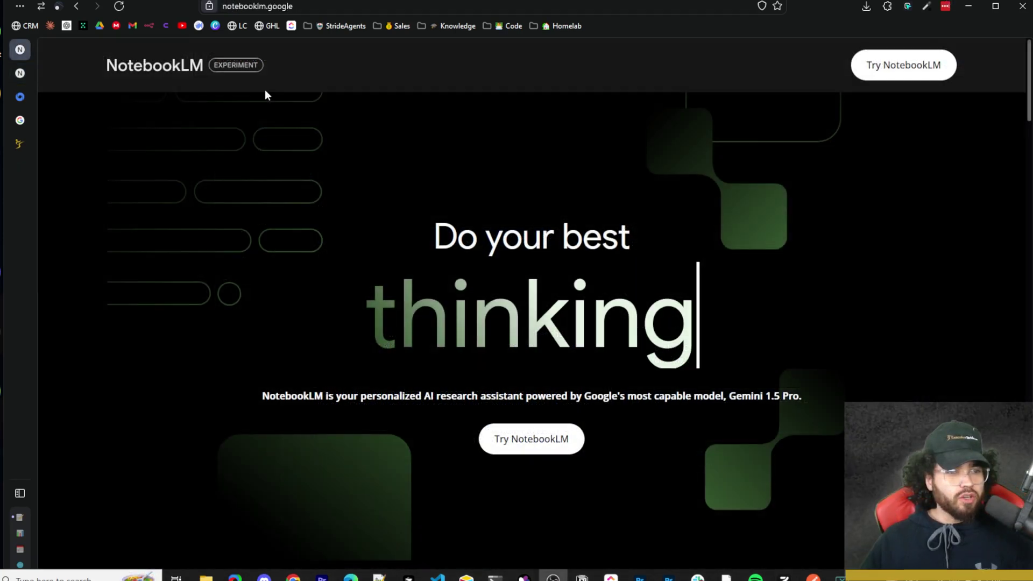
- Scroll the notebooklm.google homepage through its feature sections to the 'As seen in' press mentions
mouse_move(220, 66)
left_mouse_down()
mouse_move(250, 70)
mouse_move(237, 66)
left_mouse_up()
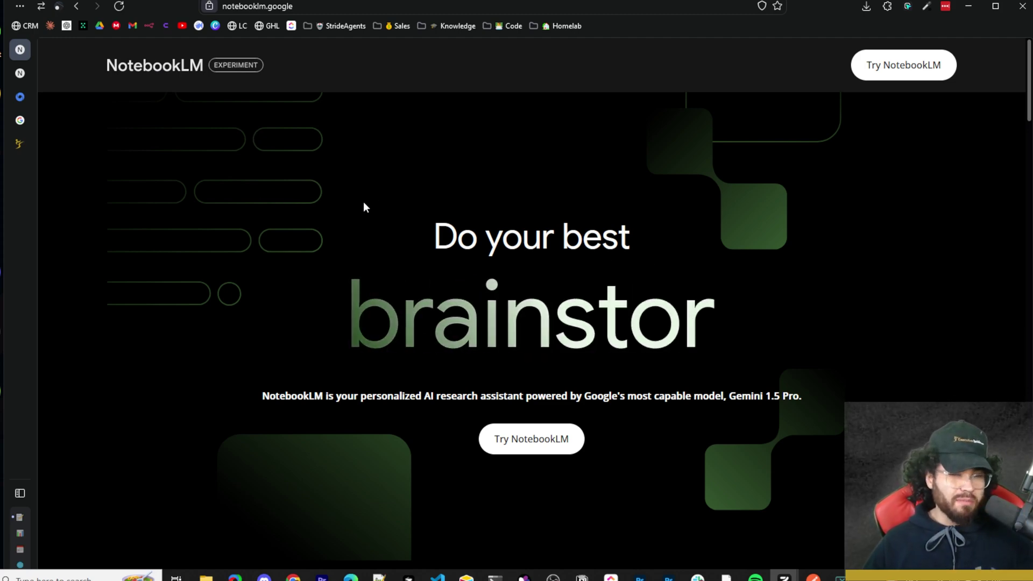
scroll(462, 192, "down", 8)
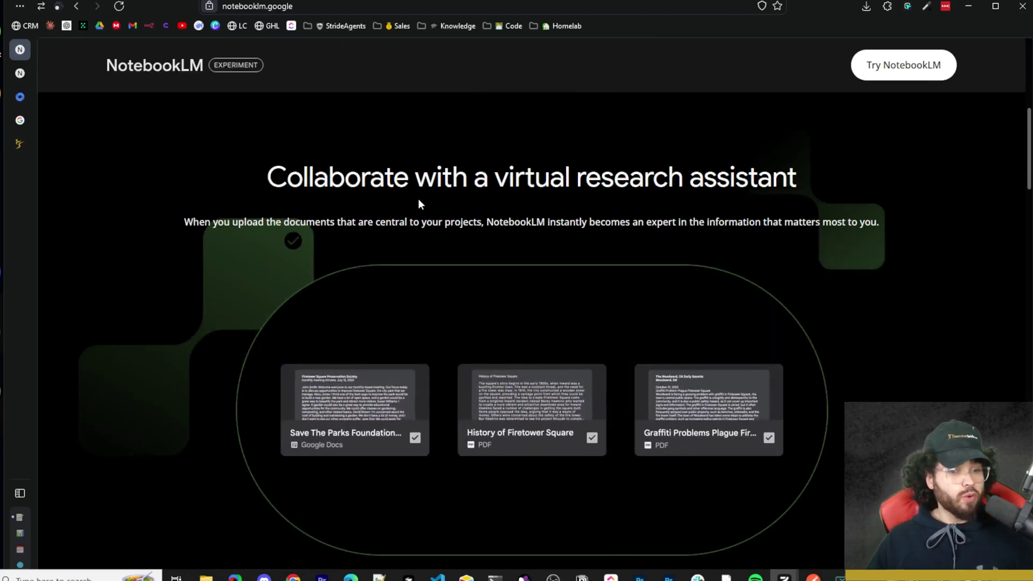
scroll(483, 189, "down", 1)
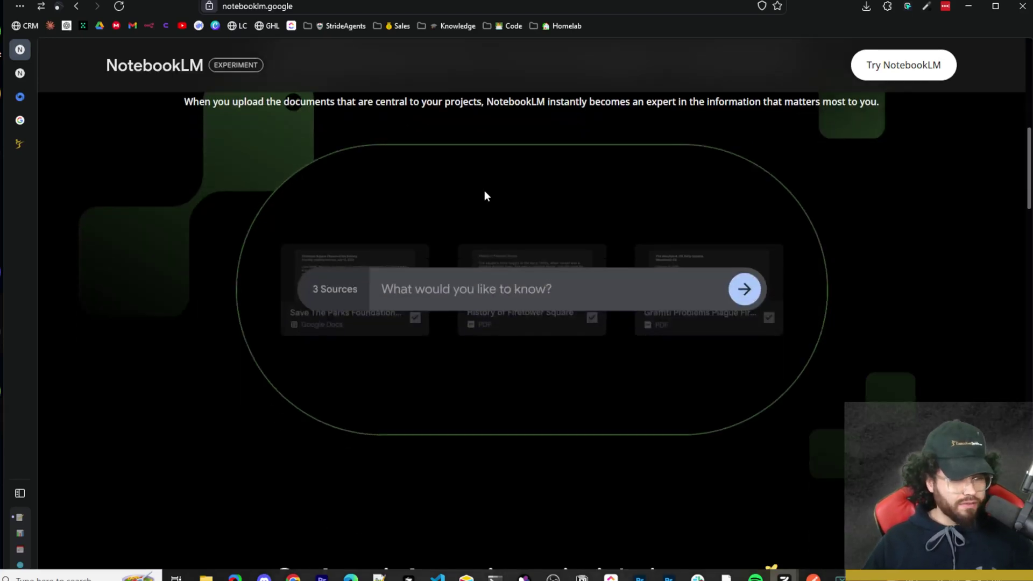
scroll(416, 233, "up", 2)
scroll(417, 234, "down", 3)
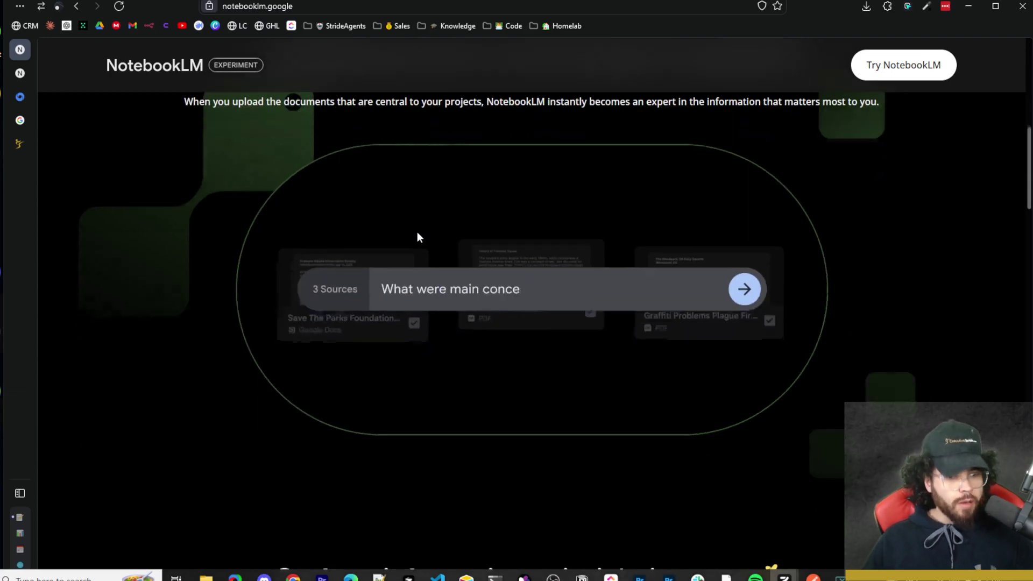
scroll(418, 236, "down", 9)
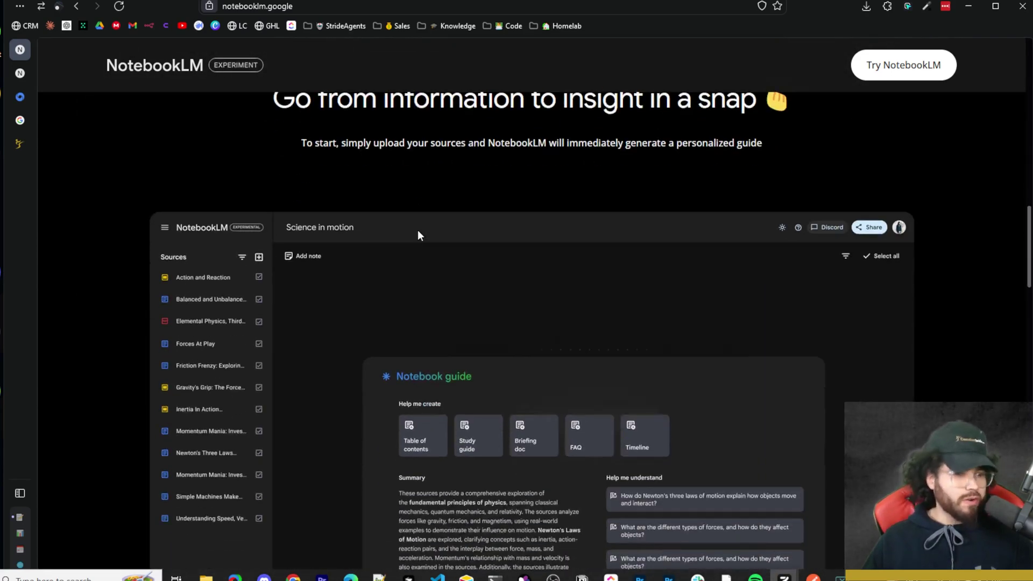
scroll(419, 227, "down", 2)
scroll(456, 222, "up", 2)
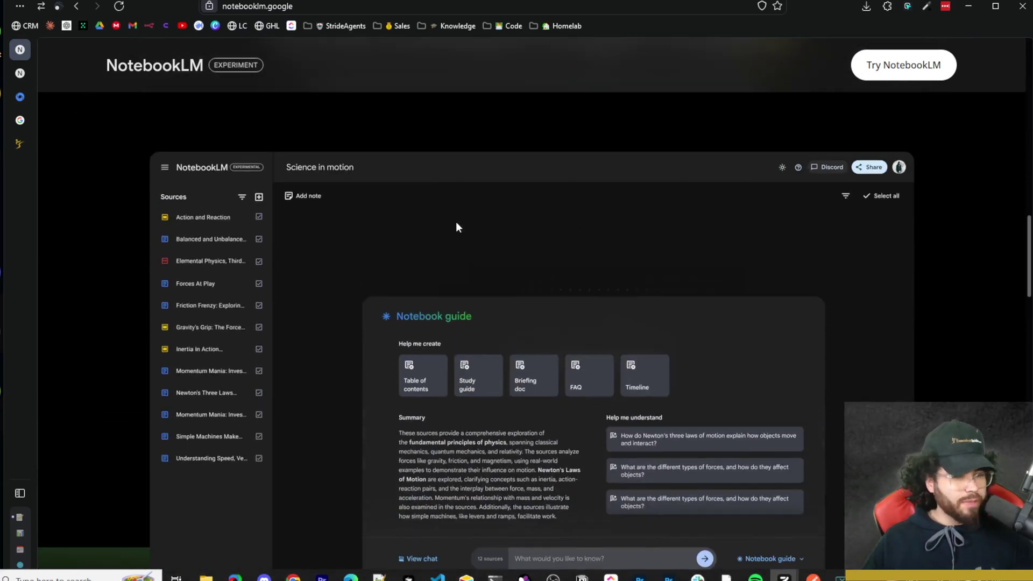
scroll(456, 222, "down", 2)
scroll(456, 222, "up", 2)
scroll(456, 221, "down", 1)
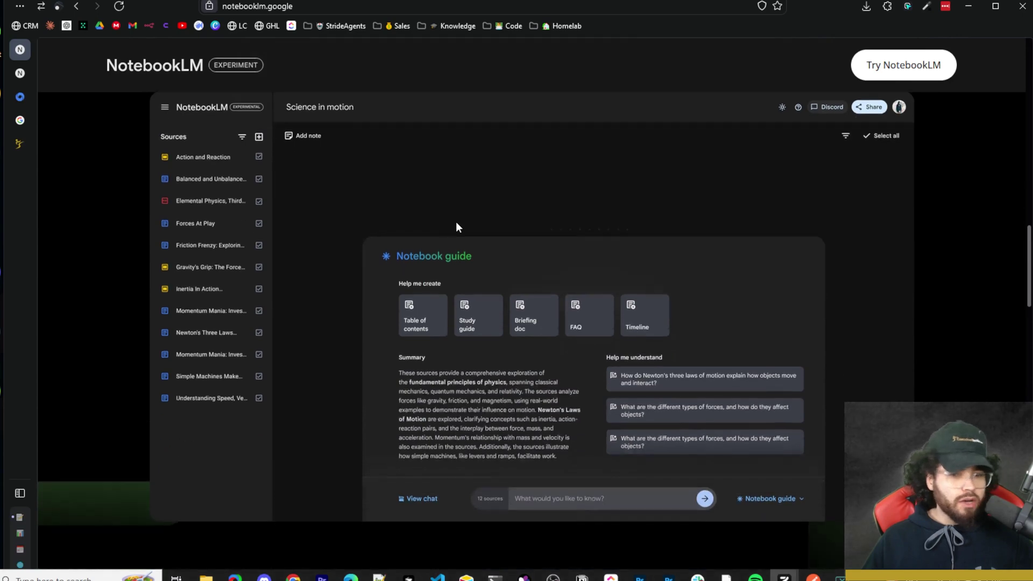
scroll(457, 221, "down", 2)
scroll(457, 222, "up", 3)
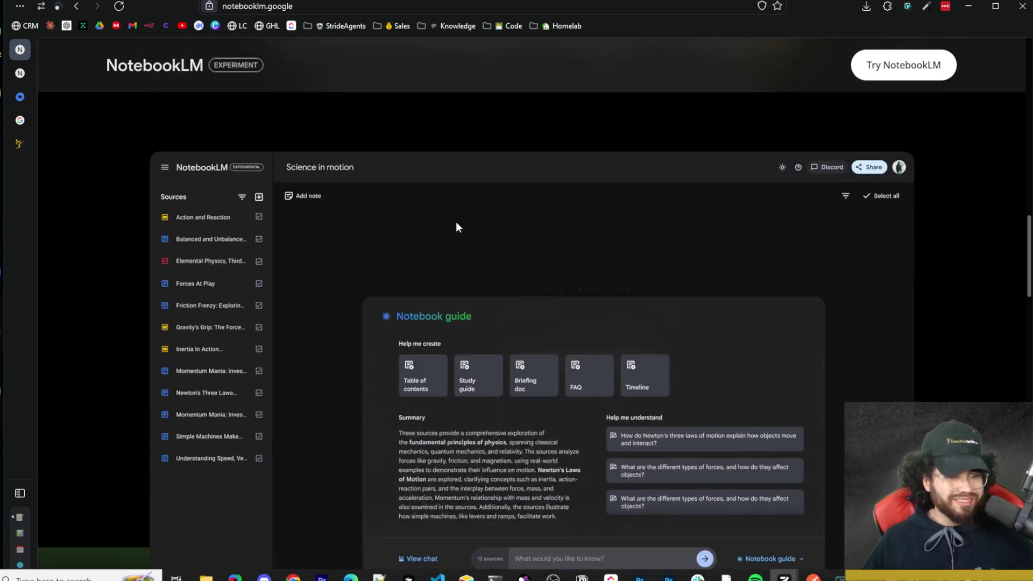
scroll(456, 223, "down", 1)
scroll(456, 223, "up", 2)
scroll(457, 223, "down", 2)
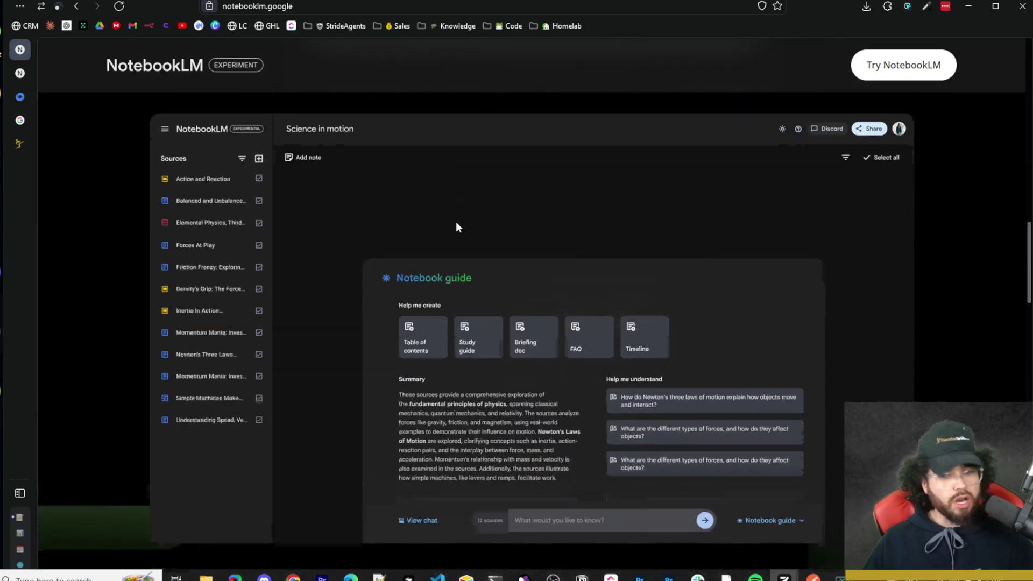
scroll(455, 221, "down", 1)
scroll(457, 219, "up", 2)
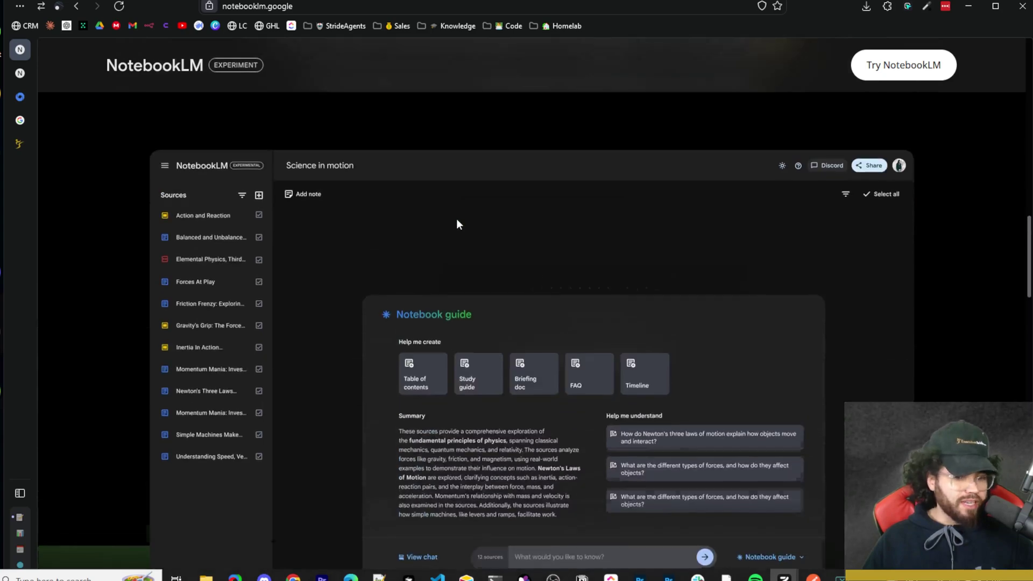
scroll(456, 219, "down", 15)
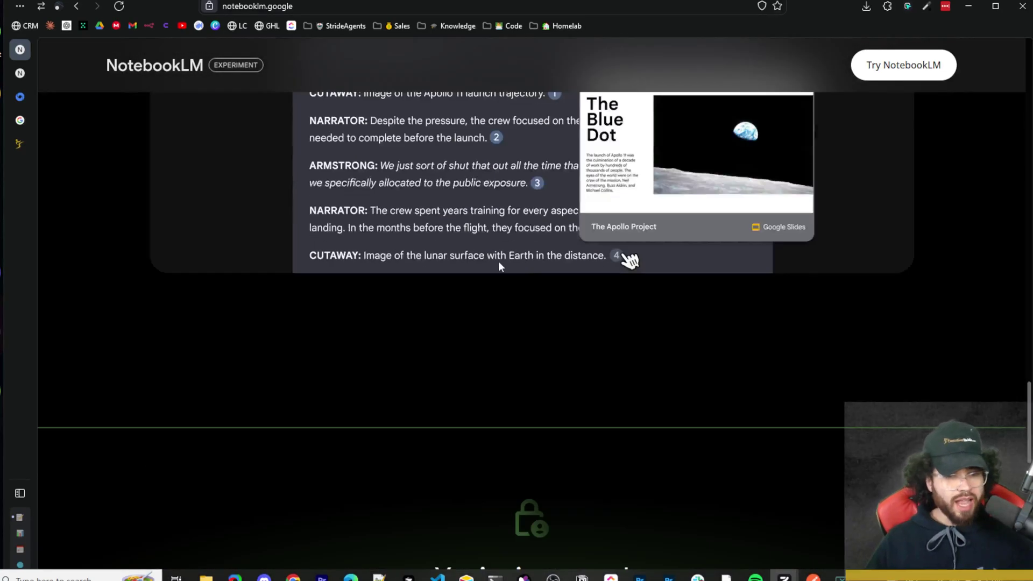
scroll(499, 261, "down", 10)
scroll(495, 253, "up", 1)
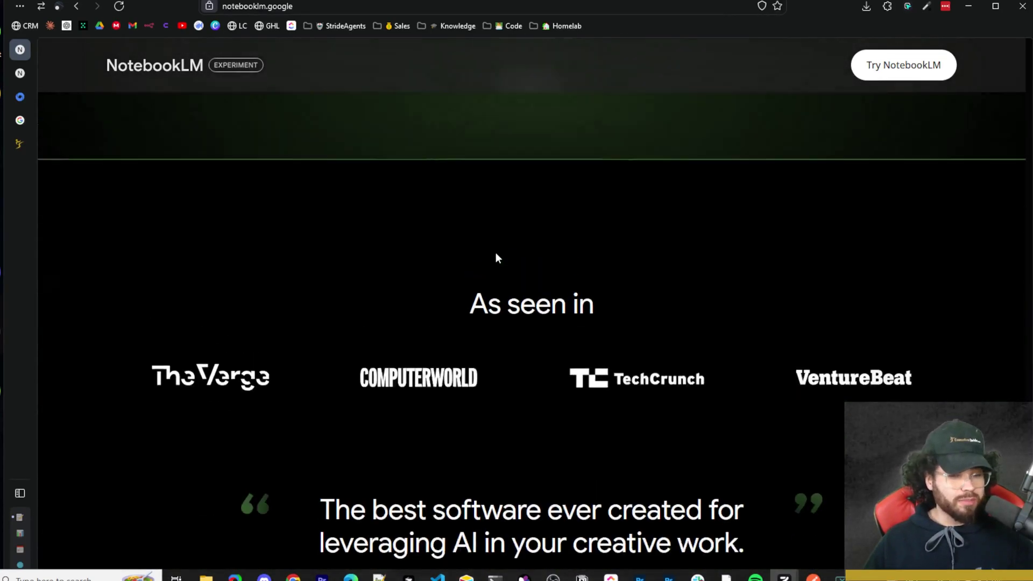
scroll(495, 253, "down", 4)
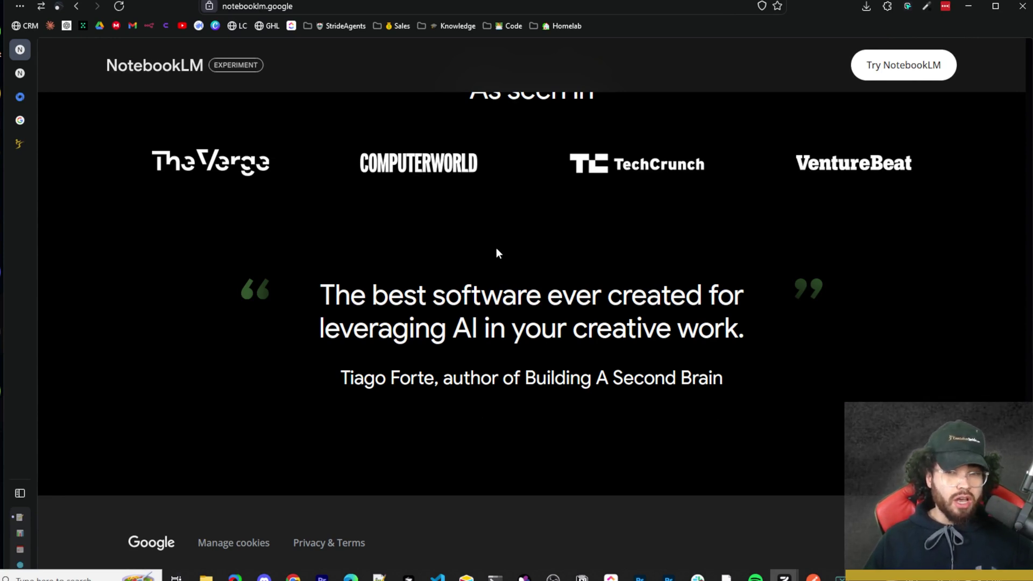
scroll(498, 247, "up", 1)
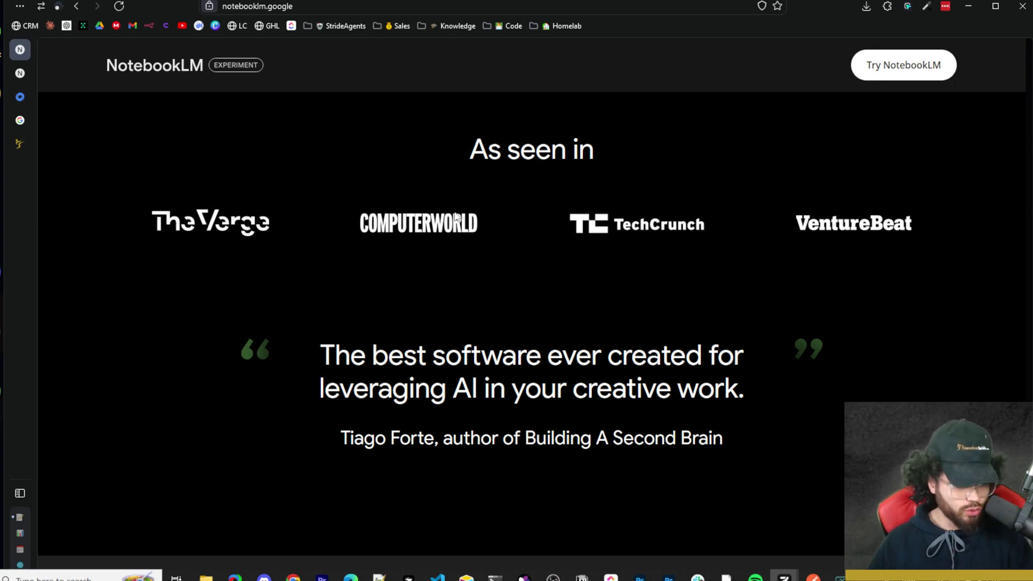
scroll(456, 216, "up", 15)
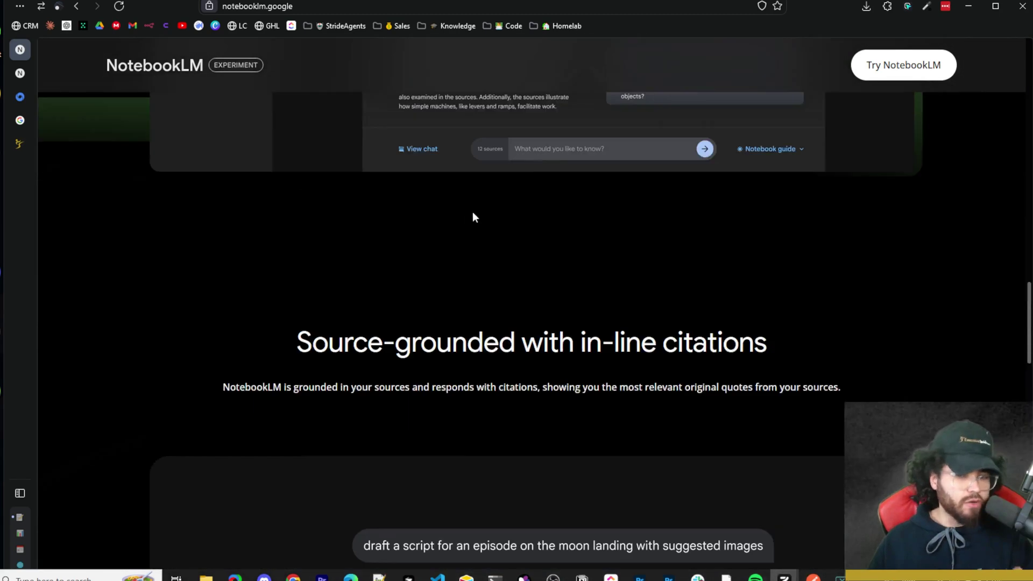
scroll(476, 213, "up", 15)
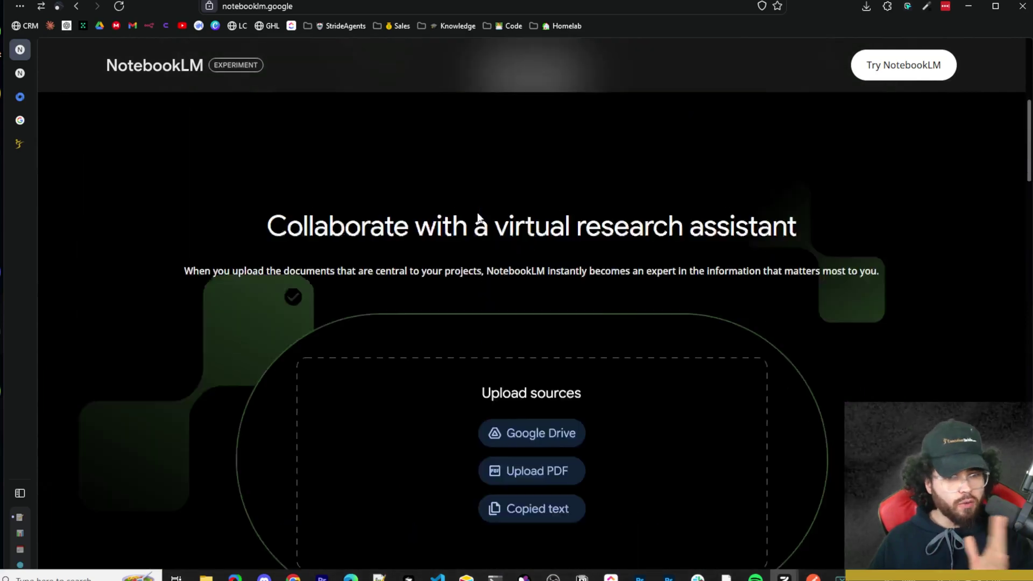
scroll(478, 217, "up", 6)
scroll(477, 212, "down", 2)
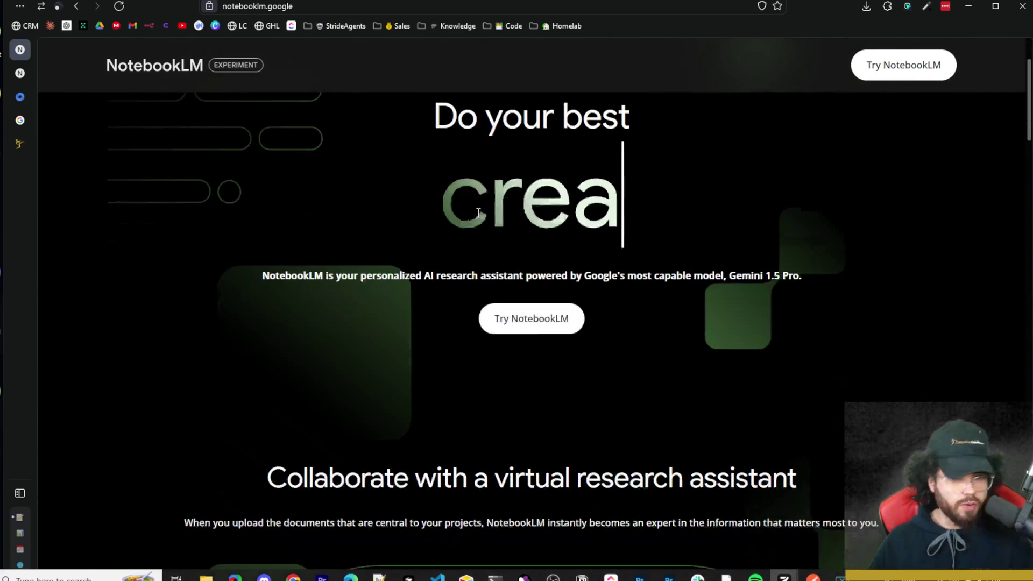
scroll(478, 214, "down", 14)
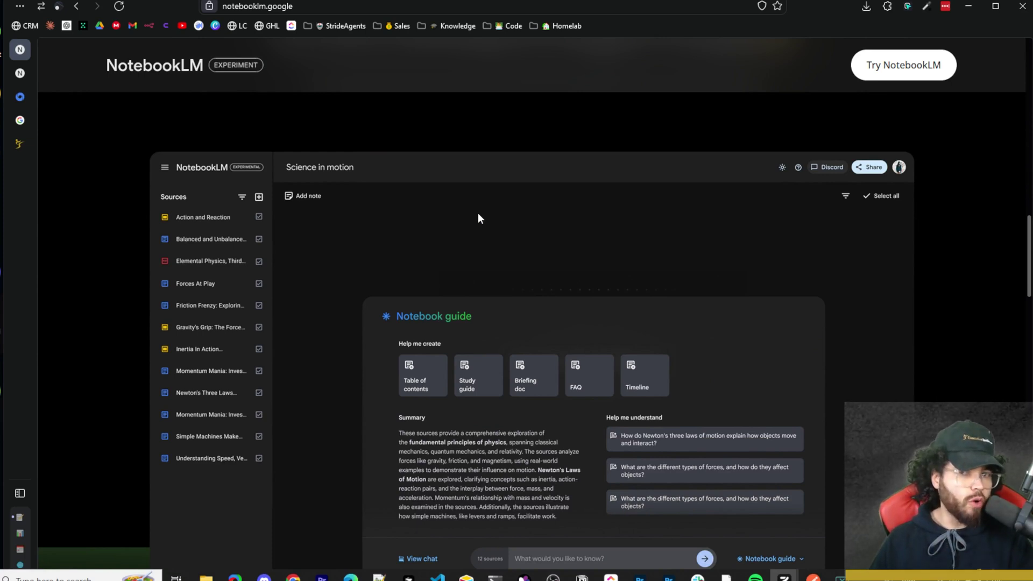
scroll(478, 217, "down", 6)
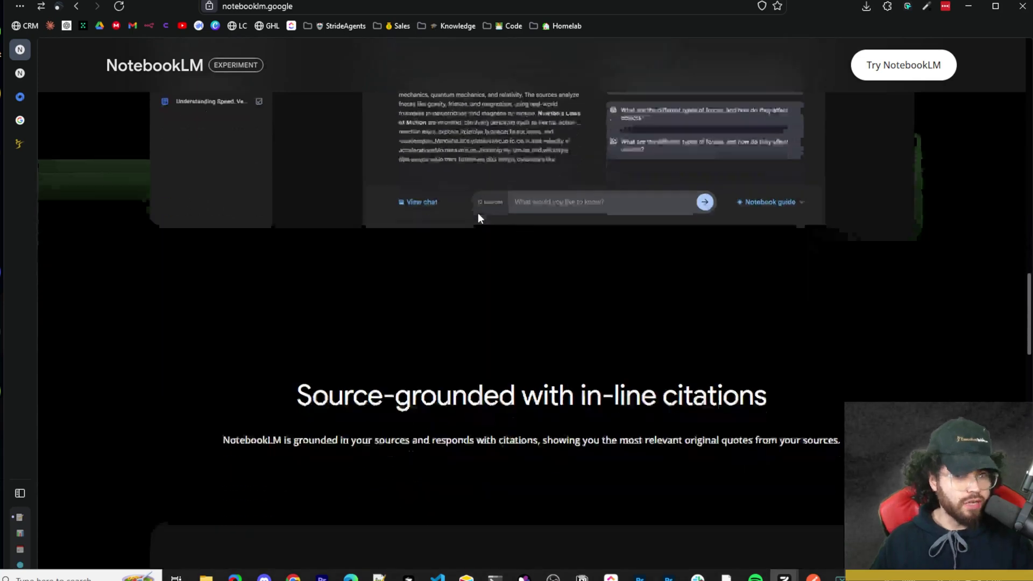
scroll(477, 212, "down", 20)
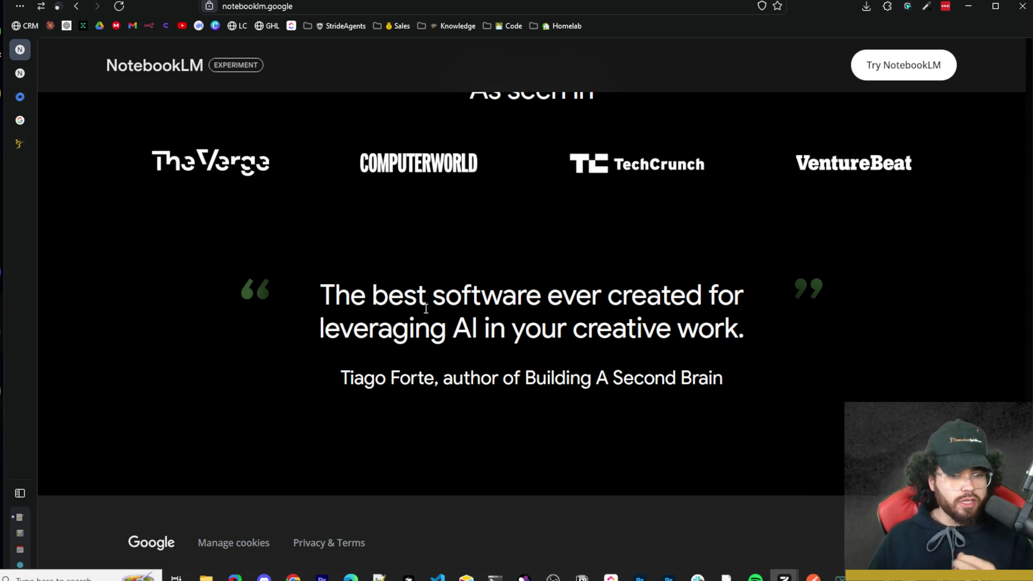
- Select part of the testimonial quote, then bring up and dismiss its AI prompt options
left_click_drag(367, 304, 452, 310)
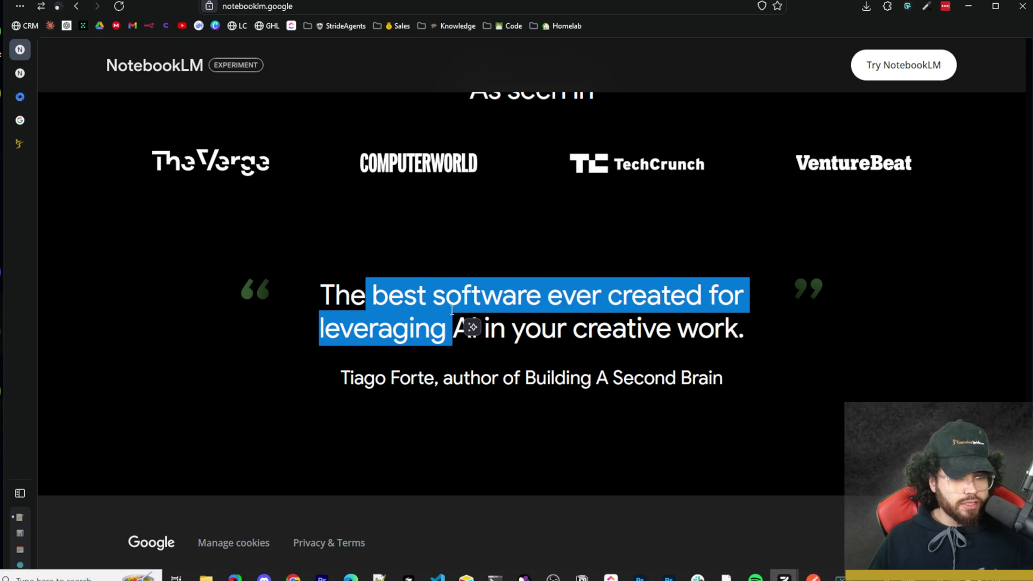
left_click(472, 326)
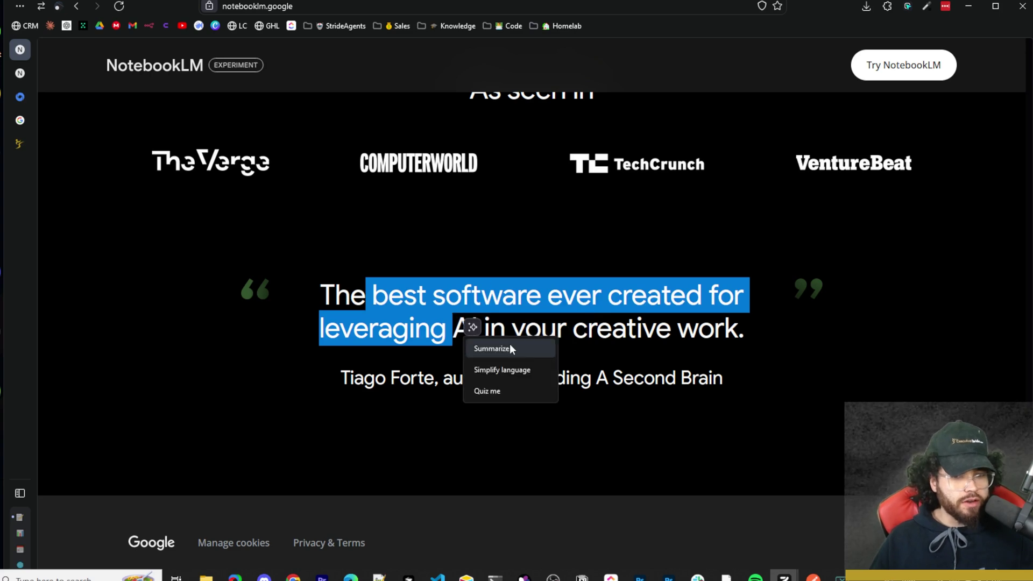
left_click(540, 317)
- Switch to the NotebookLM tab listing the Untitled notebook and four example notebooks
scroll(616, 346, "up", 7)
mouse_move(69, 121)
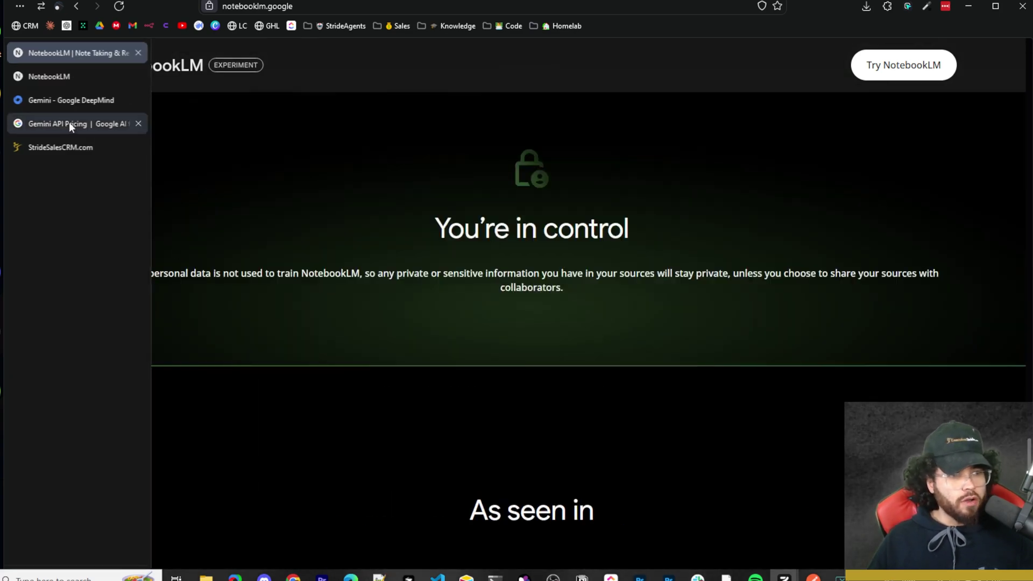
left_click(63, 78)
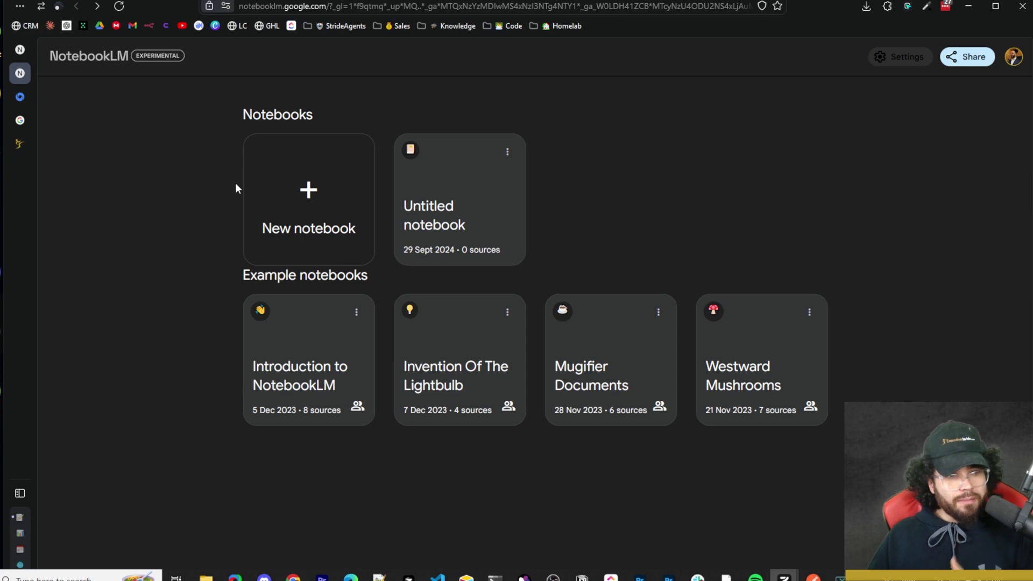
- Switch to the Gemini tab and scroll to the Gemini 1.5 Flash and Pro benchmark table
left_click(19, 96)
scroll(434, 258, "down", 15)
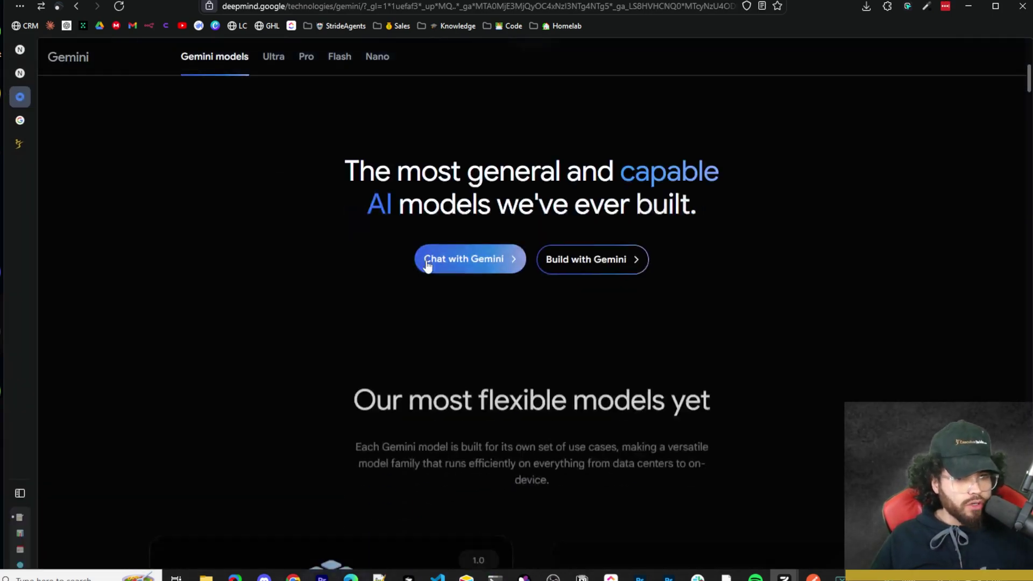
scroll(428, 263, "down", 12)
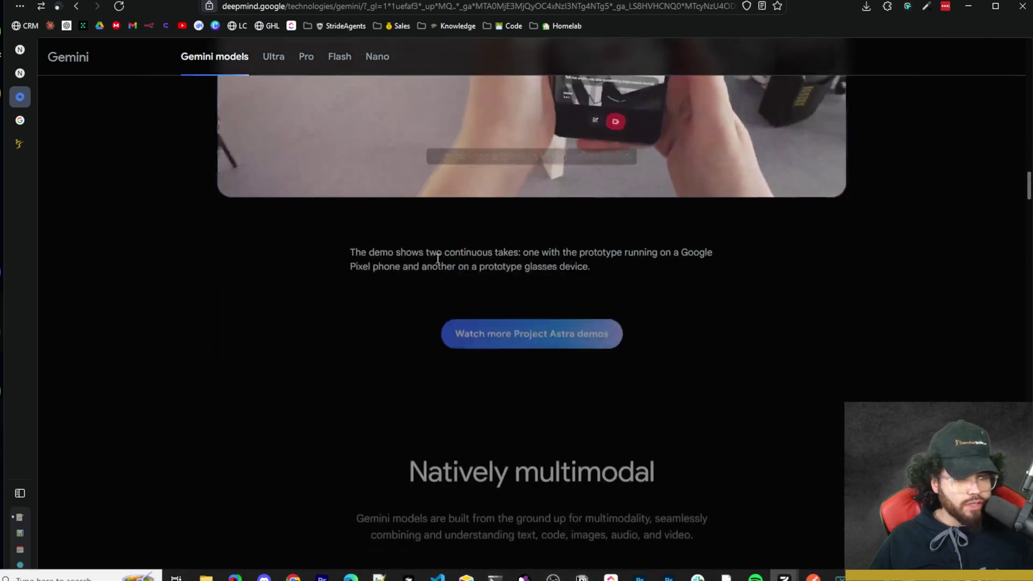
scroll(351, 240, "down", 15)
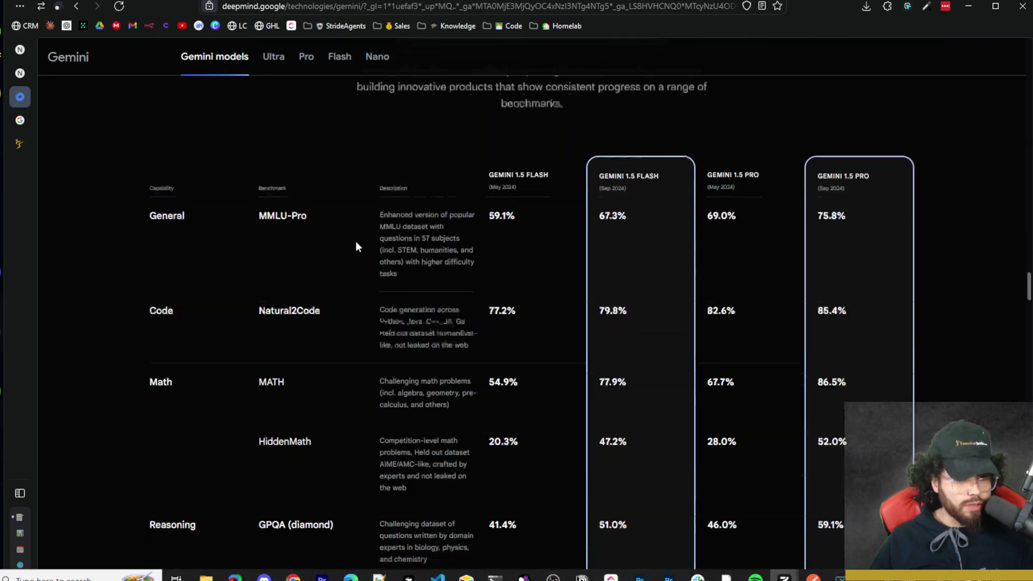
scroll(431, 251, "up", 6)
scroll(468, 267, "up", 3)
scroll(624, 288, "down", 9)
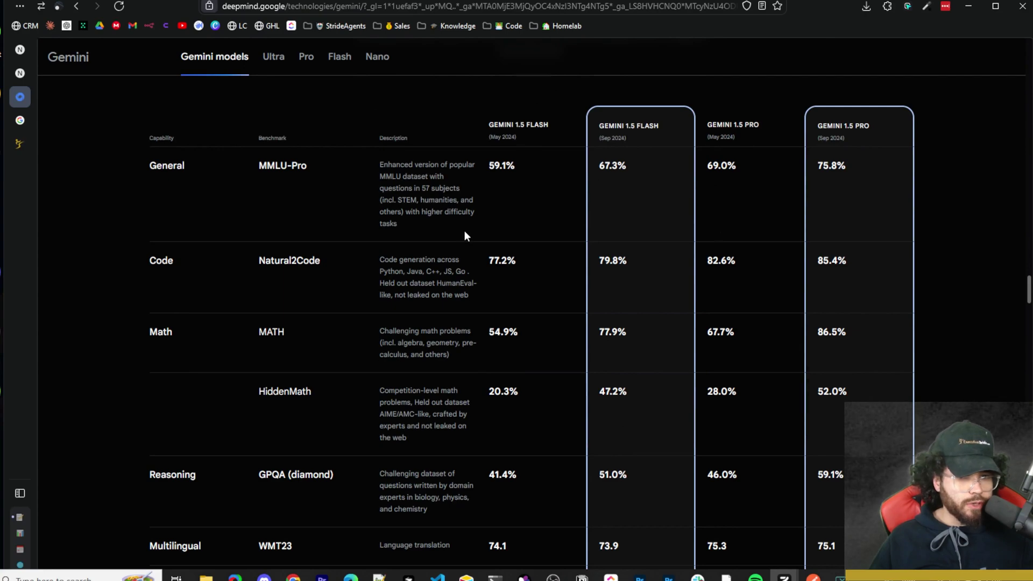
scroll(626, 220, "down", 2)
scroll(753, 224, "up", 10)
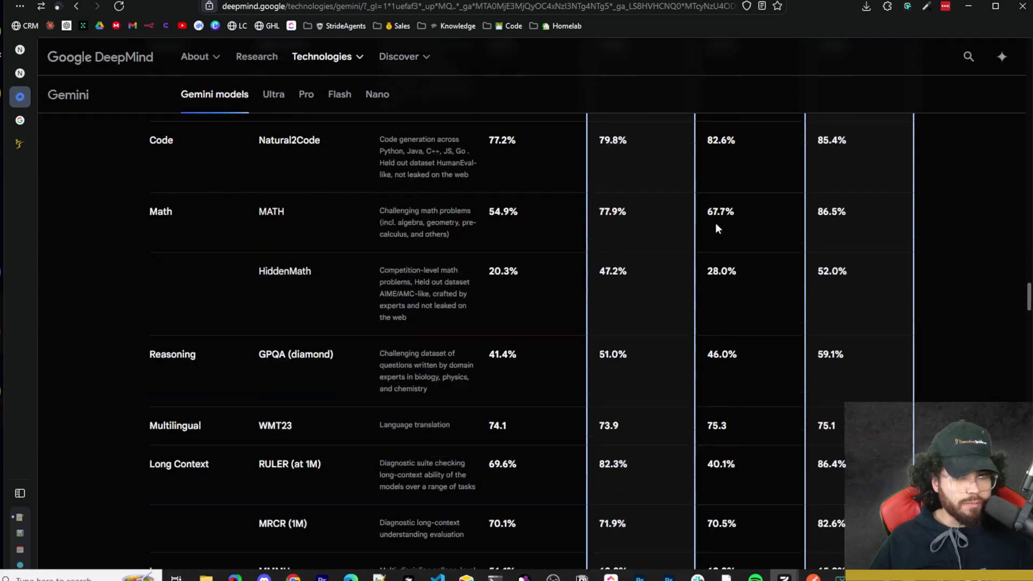
scroll(841, 237, "down", 4)
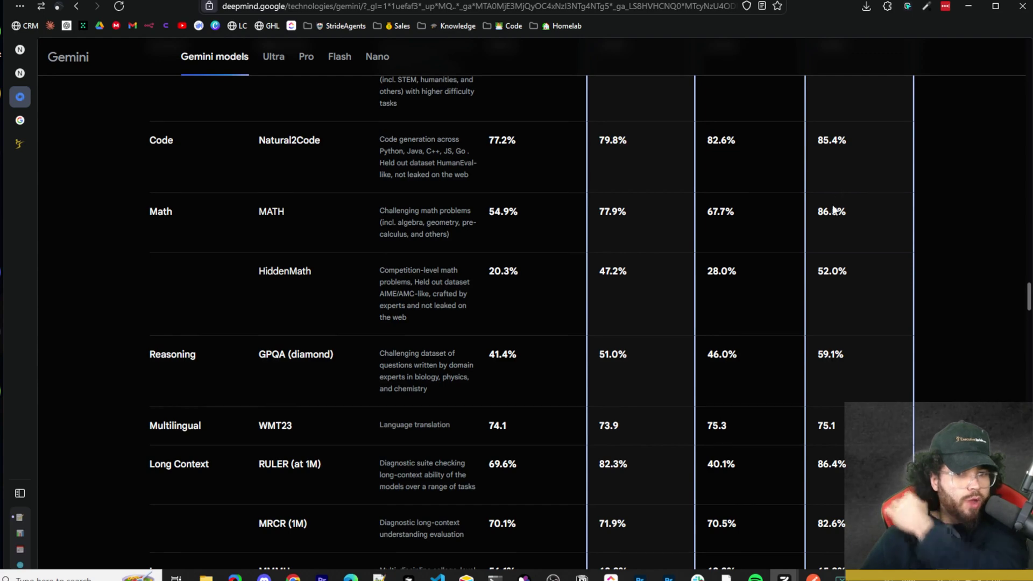
scroll(837, 194, "down", 12)
scroll(802, 226, "up", 15)
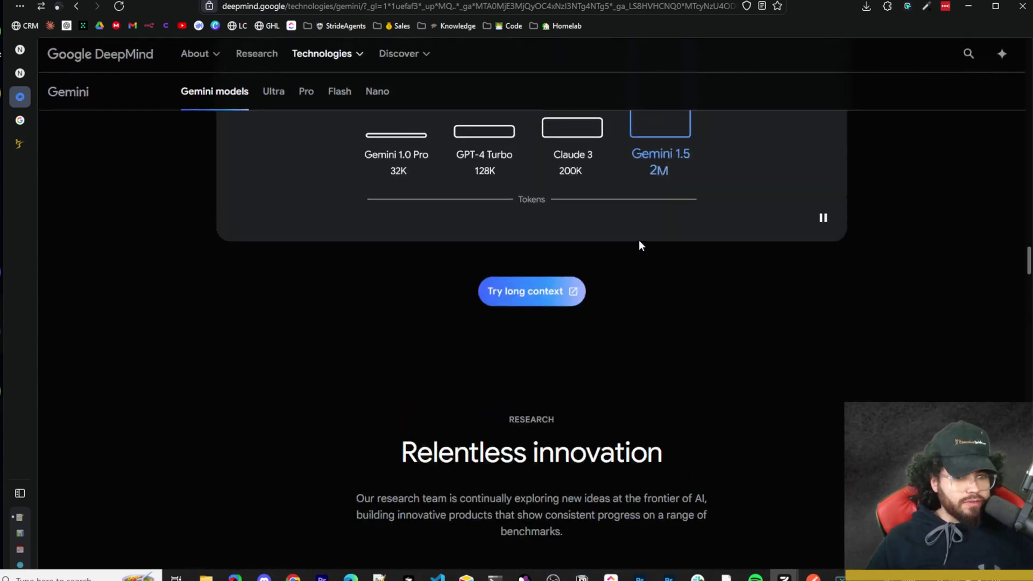
scroll(638, 240, "down", 4)
- Return to the NotebookLM tab and open the 'Introduction to NotebookLM' example notebook
mouse_move(27, 125)
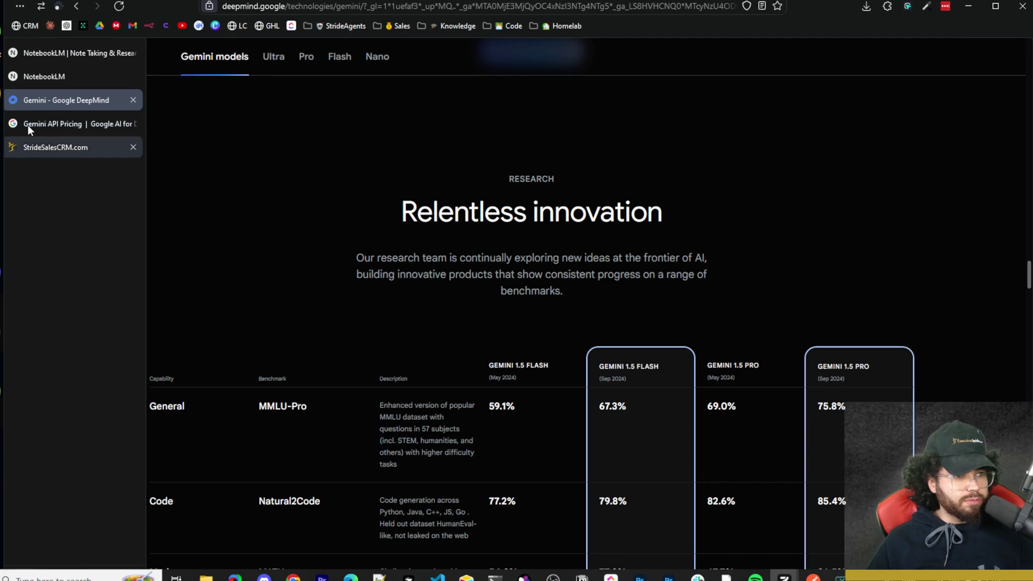
left_click(30, 79)
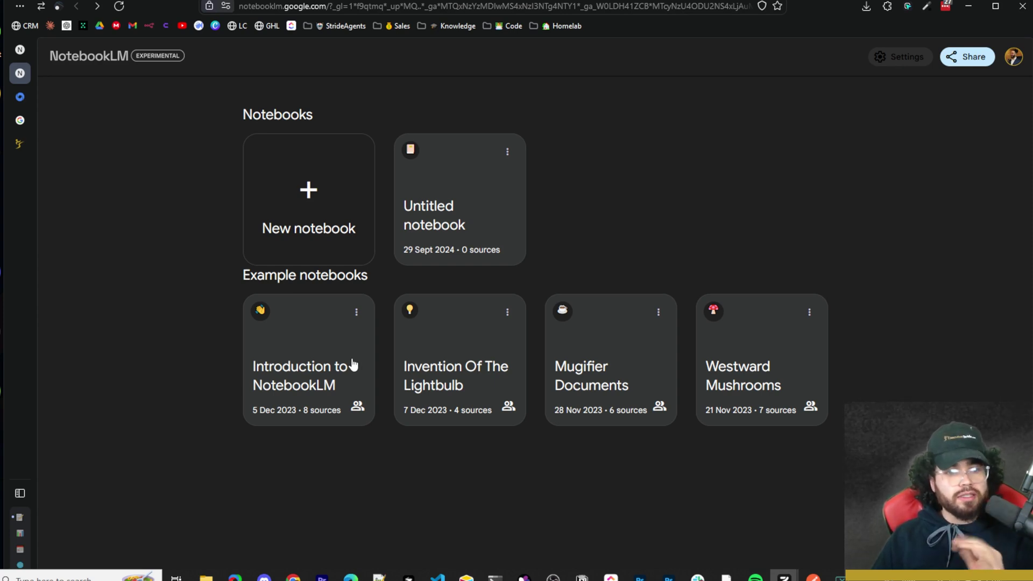
left_click(271, 346)
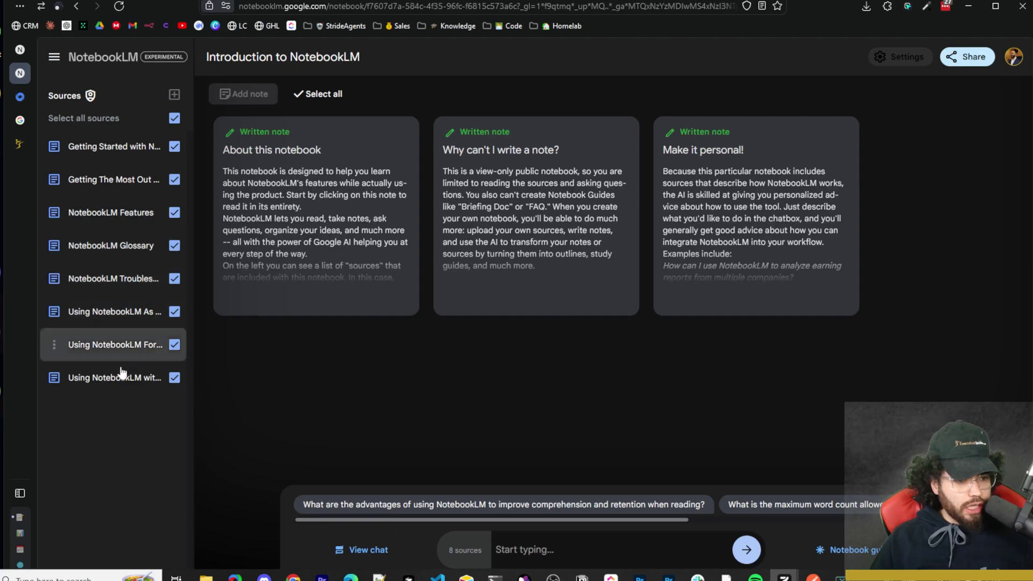
left_click(135, 179)
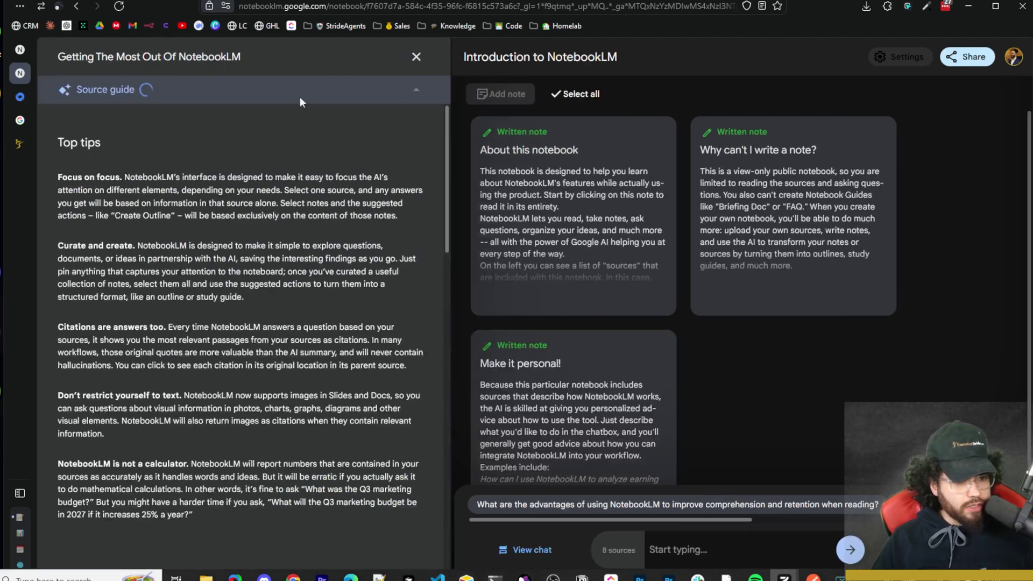
left_click(416, 57)
left_click(109, 146)
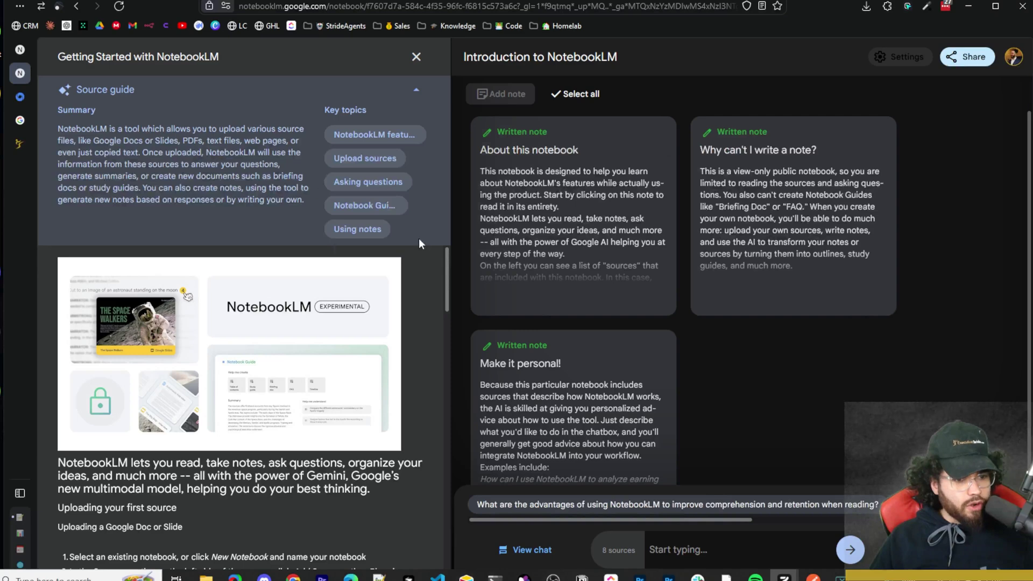
scroll(299, 285, "down", 15)
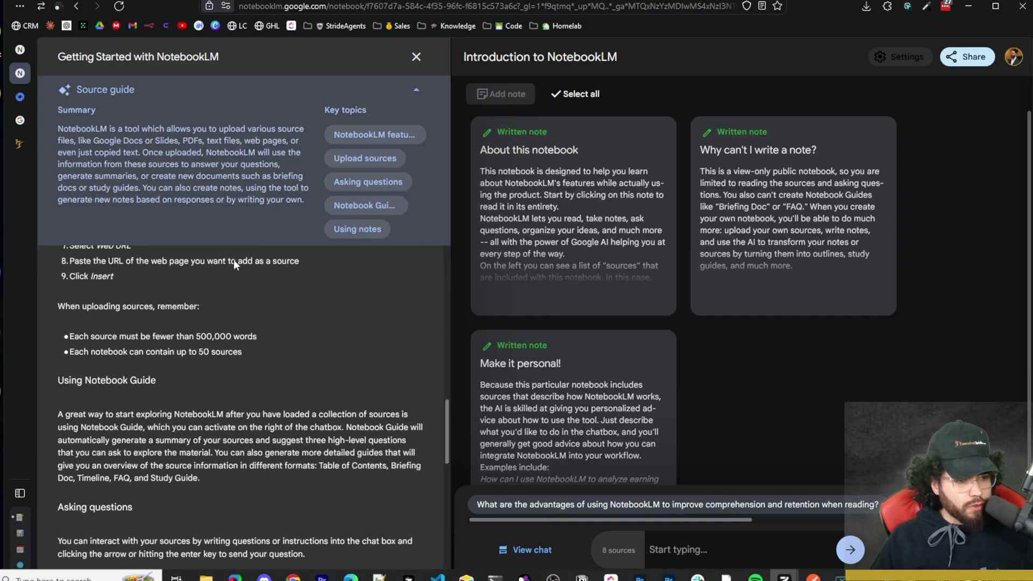
scroll(234, 264, "down", 6)
left_click_drag(103, 90, 199, 141)
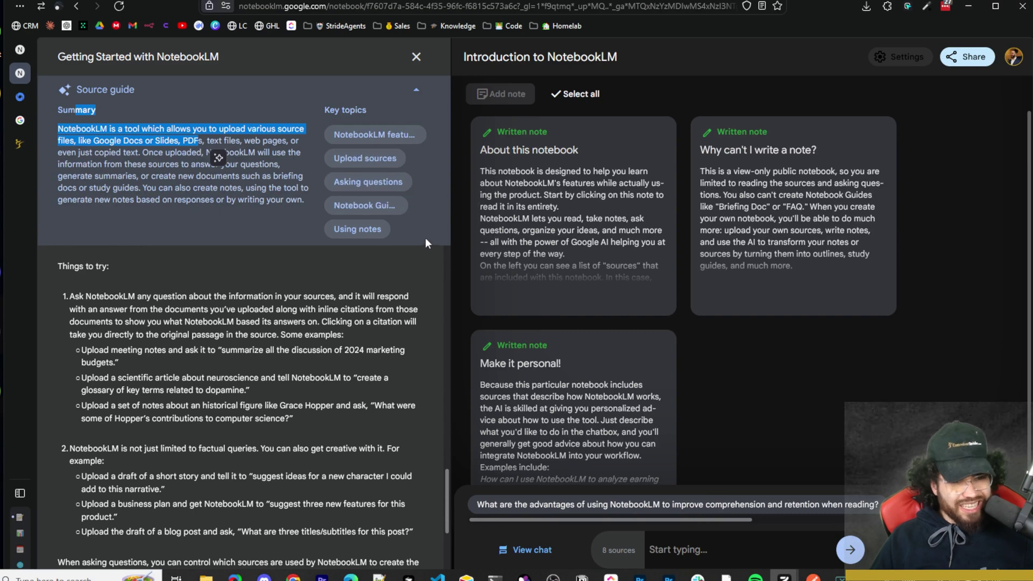
scroll(286, 272, "down", 5)
left_click(417, 56)
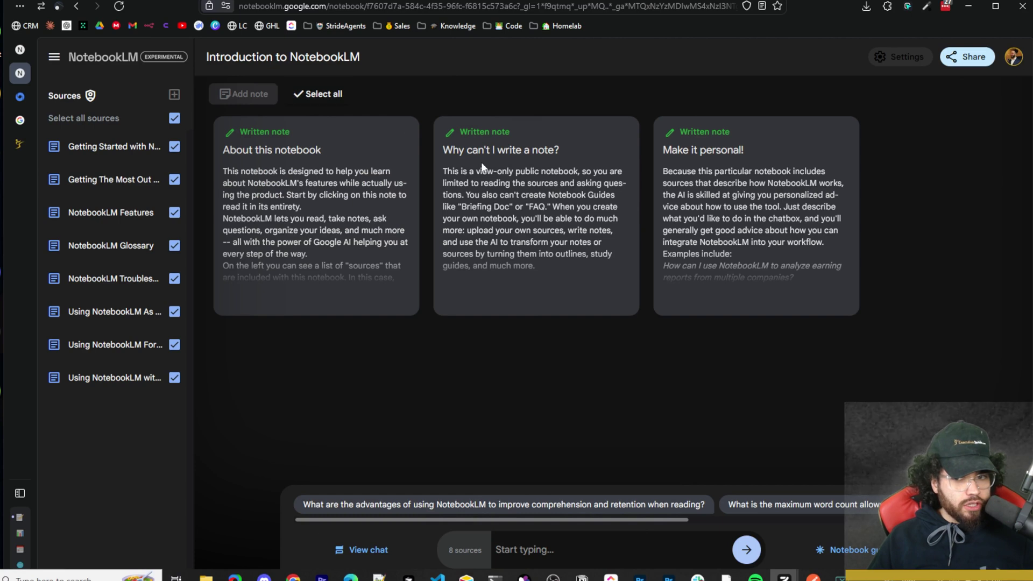
left_click(512, 554)
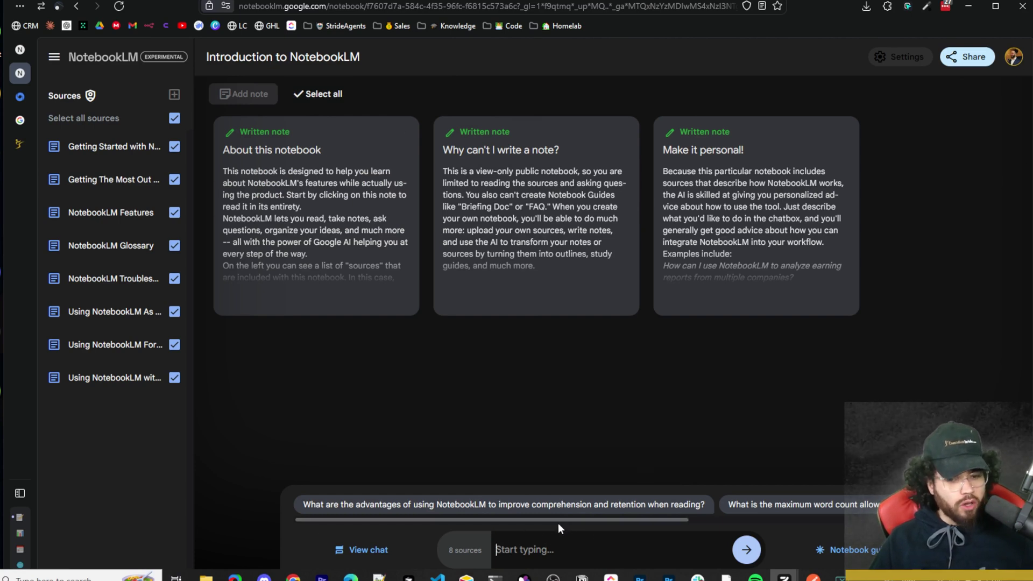
- Show the Notebook guide and look over its Audio overview heading and load prompt
left_click(843, 549)
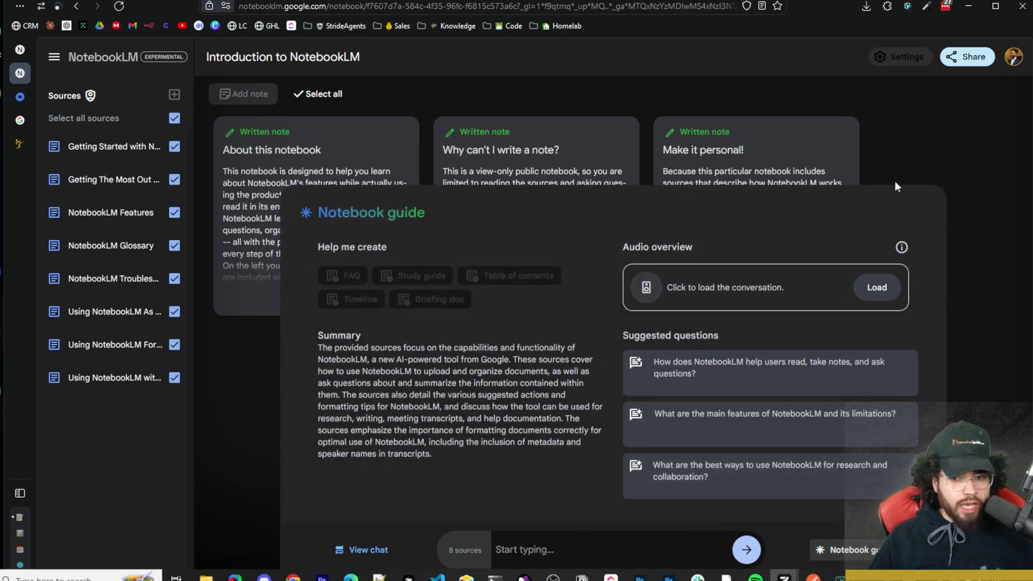
left_click_drag(623, 247, 697, 262)
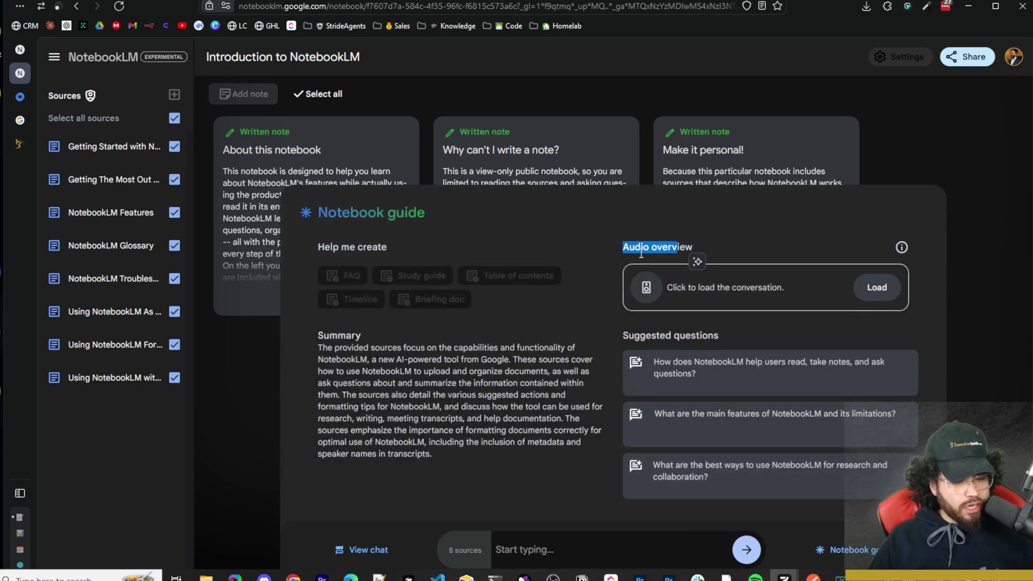
left_click(639, 250)
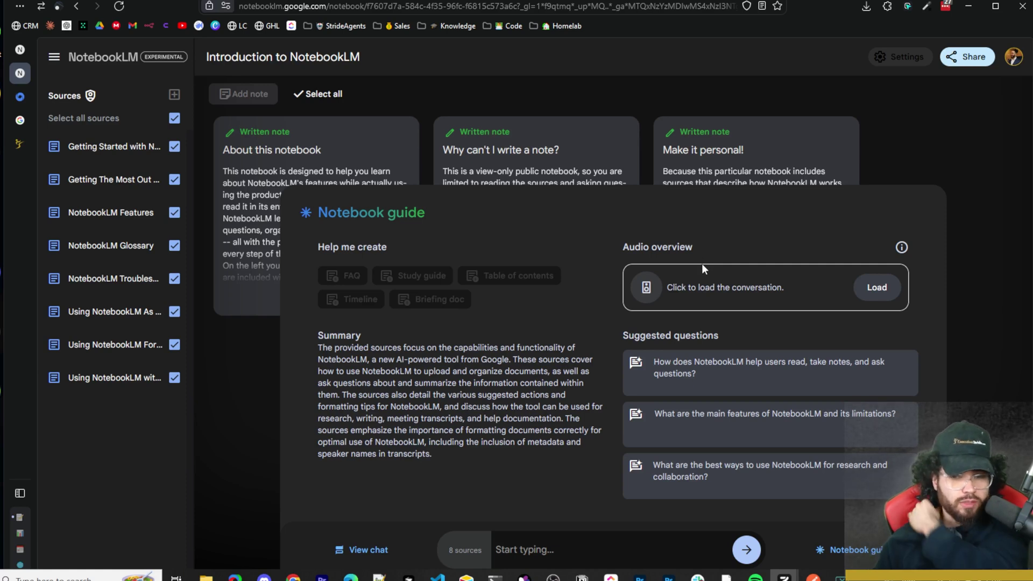
left_click_drag(630, 250, 704, 252)
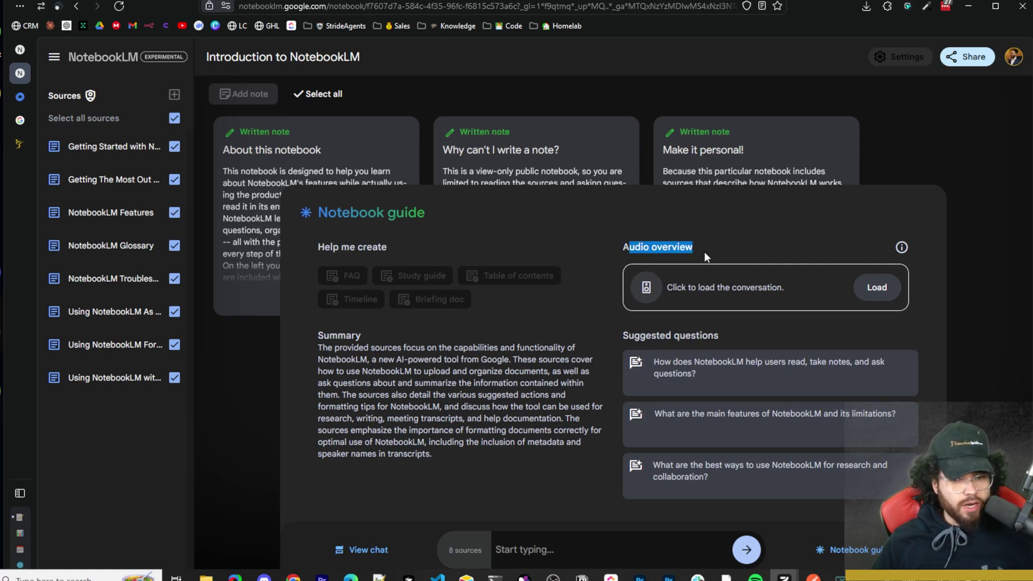
left_click_drag(671, 285, 754, 304)
left_click(800, 311)
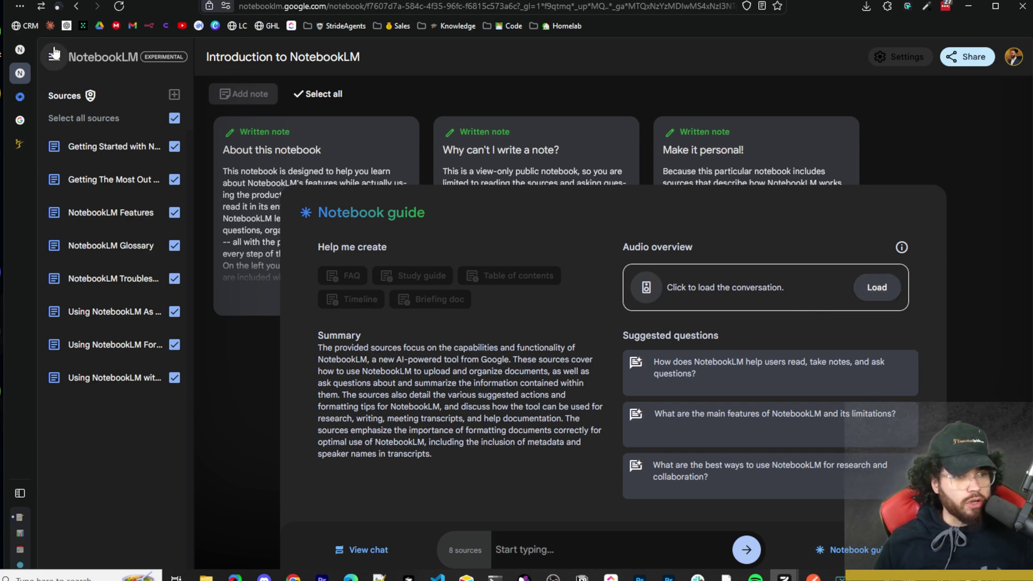
- Go back to the NotebookLM home page and create a new notebook with Add sources showing
left_click(77, 6)
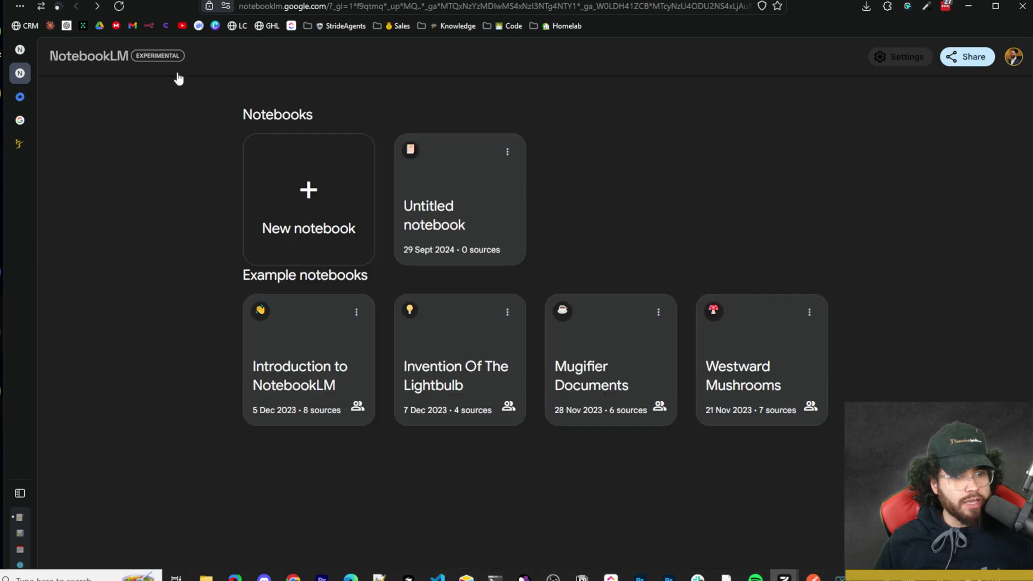
left_click(262, 165)
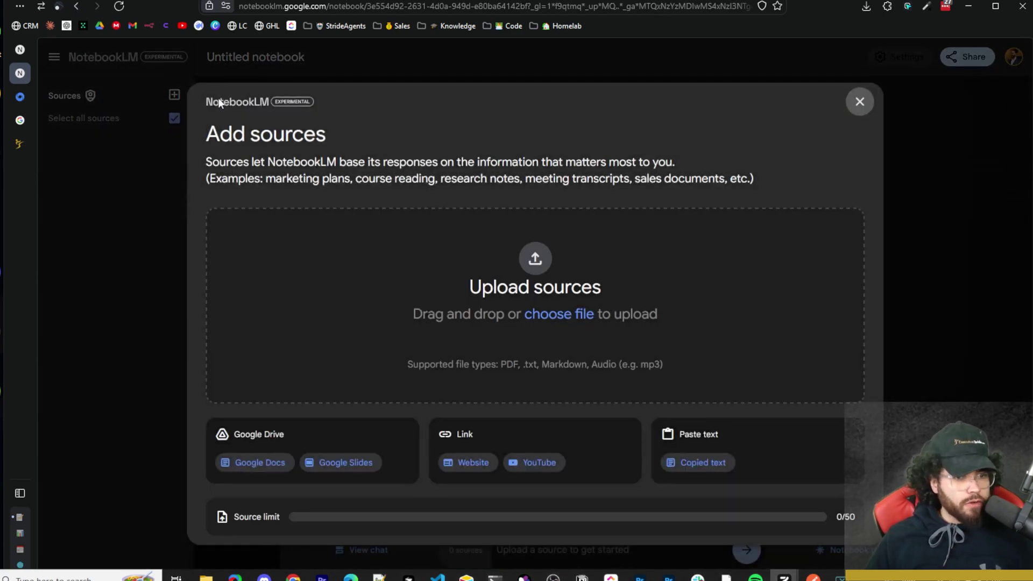
left_click_drag(233, 137, 305, 137)
left_click(323, 167)
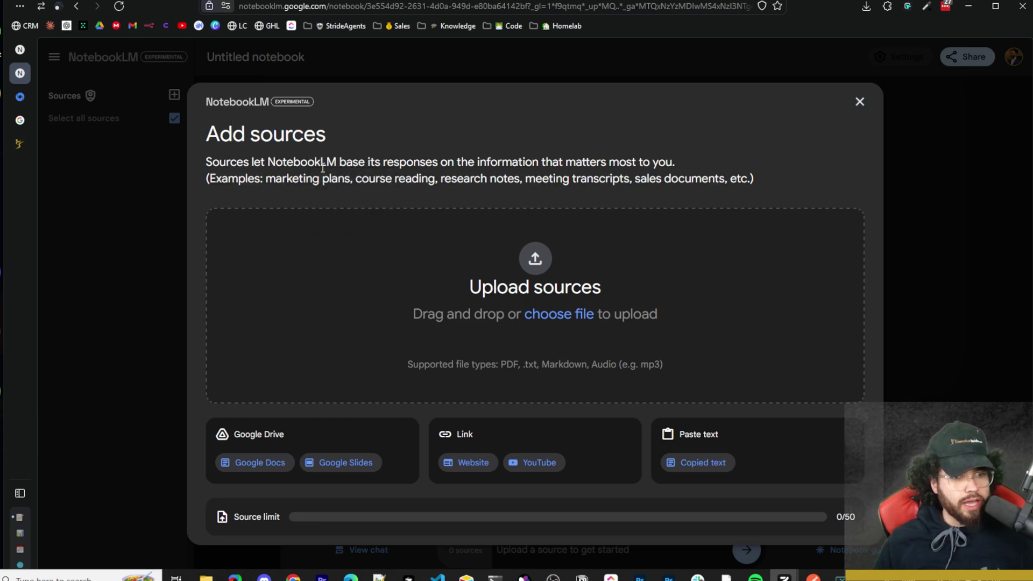
- Highlight 'its responses' and 'information that matters' in the Add sources description
mouse_move(353, 161)
left_mouse_down()
mouse_move(402, 161)
mouse_move(359, 162)
left_mouse_up()
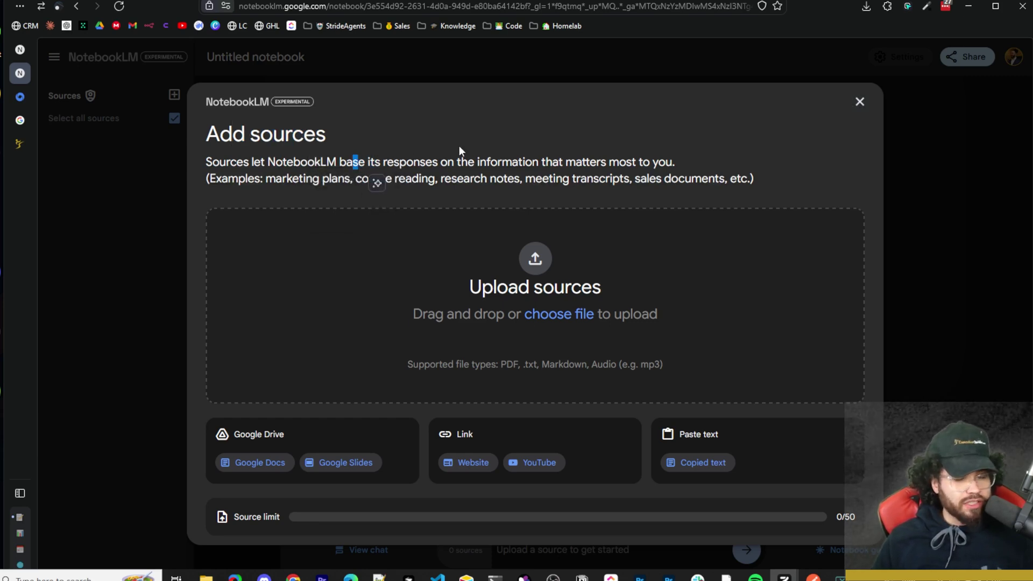
left_click(459, 145)
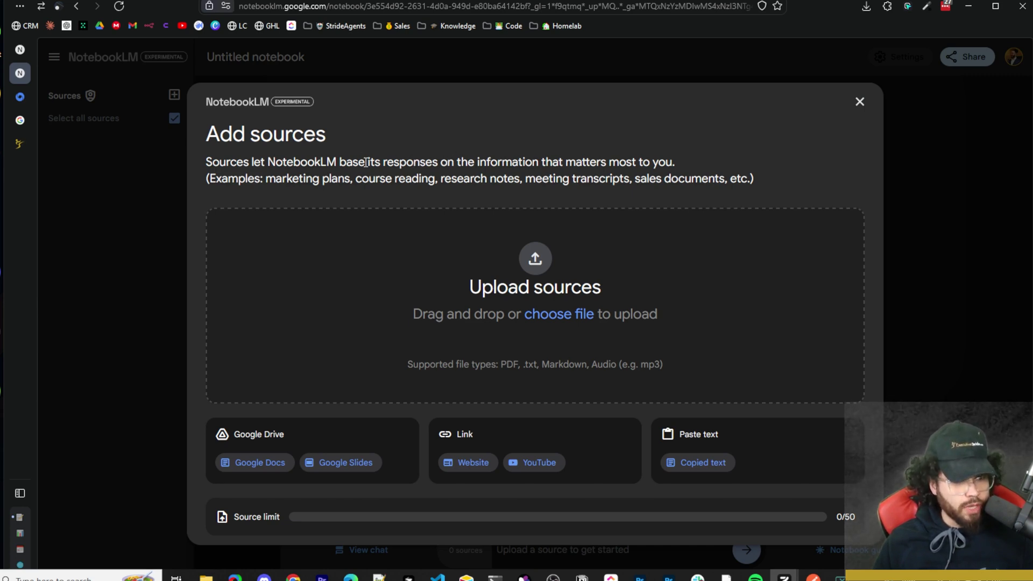
double_click(385, 162)
left_click_drag(368, 162, 427, 162)
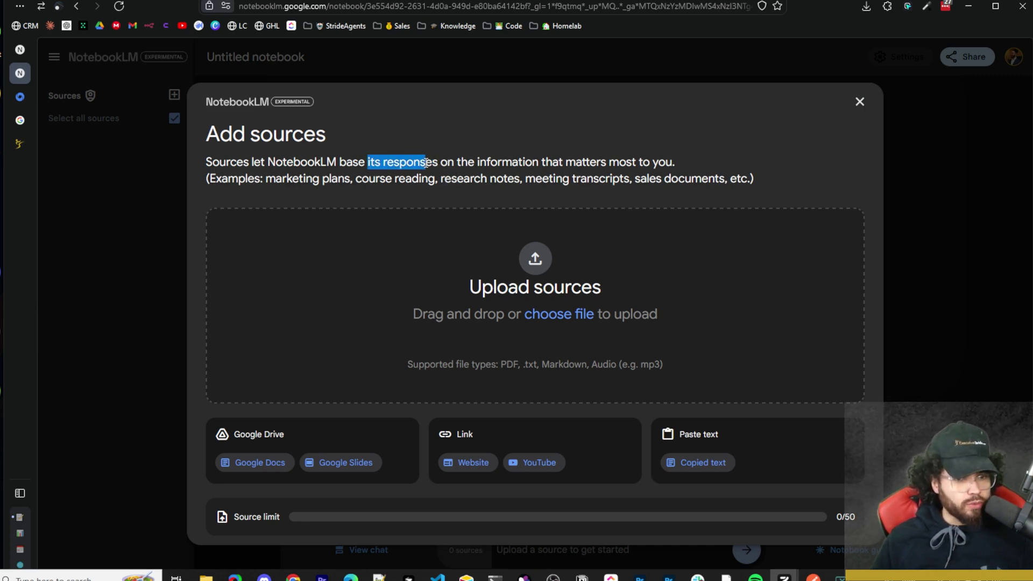
left_click_drag(494, 161, 590, 162)
left_click(661, 159)
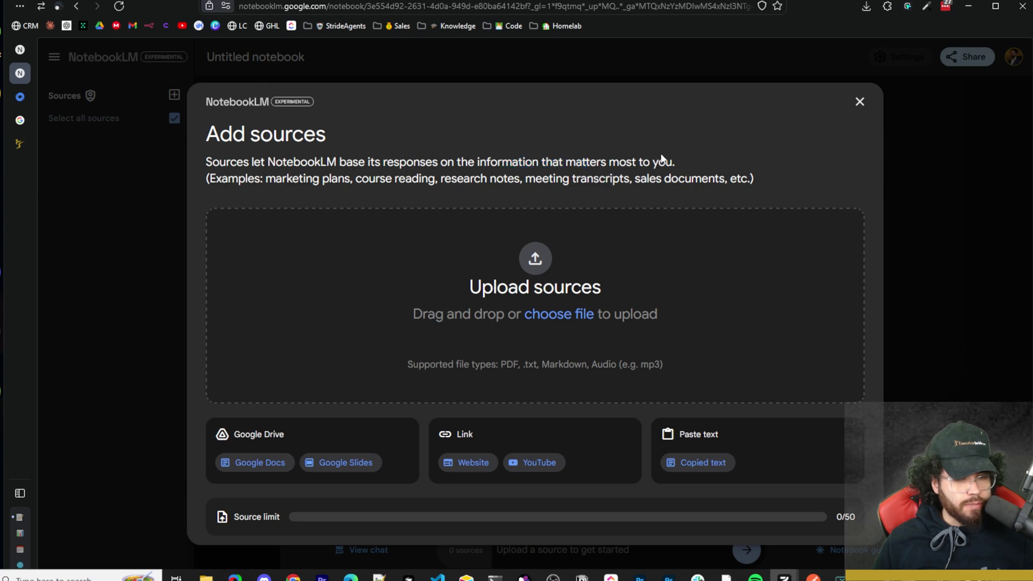
- Highlight the example source types in the description: notes, transcripts and documents
left_click_drag(263, 179, 434, 179)
left_click(494, 186)
double_click(494, 186)
double_click(583, 186)
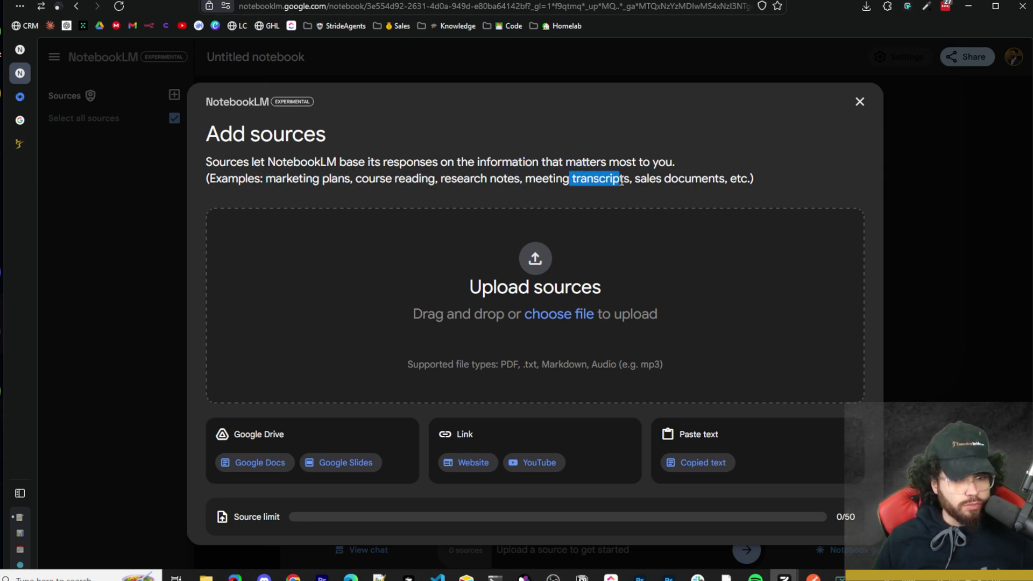
left_click_drag(665, 183, 706, 183)
left_click(615, 231)
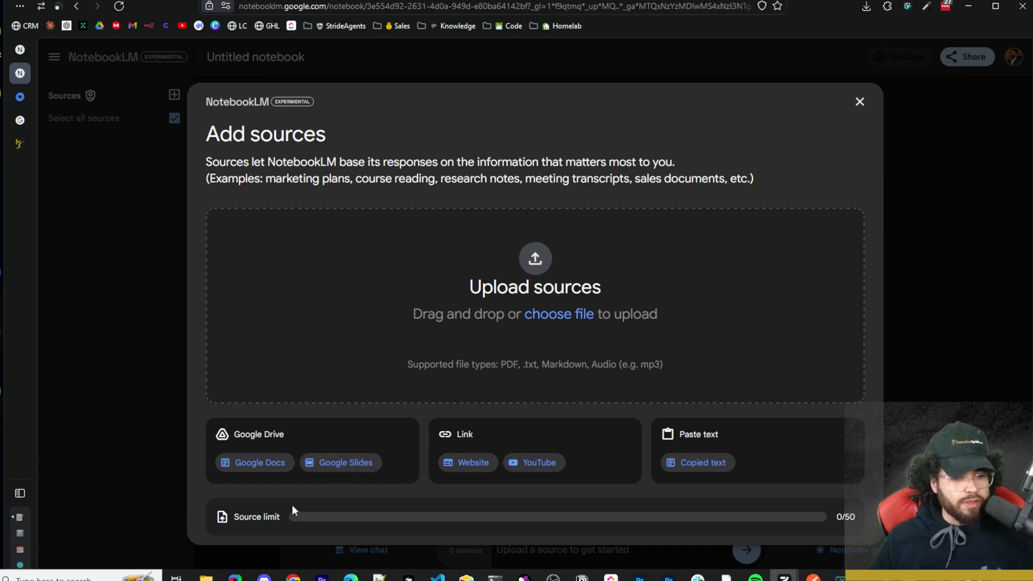
left_click(661, 509)
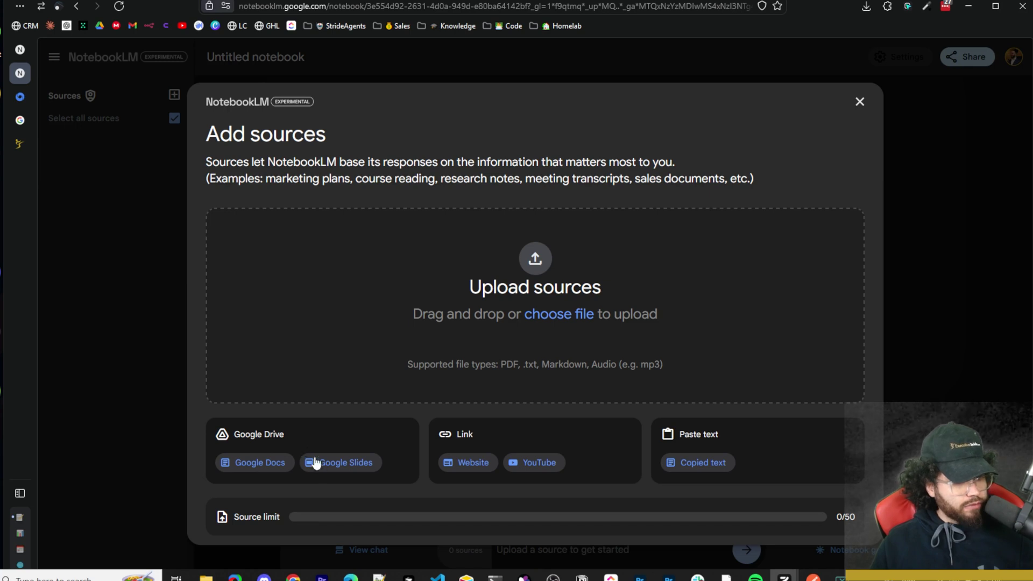
- Add the 'How To Get Started…' Cursor AI IDE Google Doc from Drive as a source
left_click(270, 463)
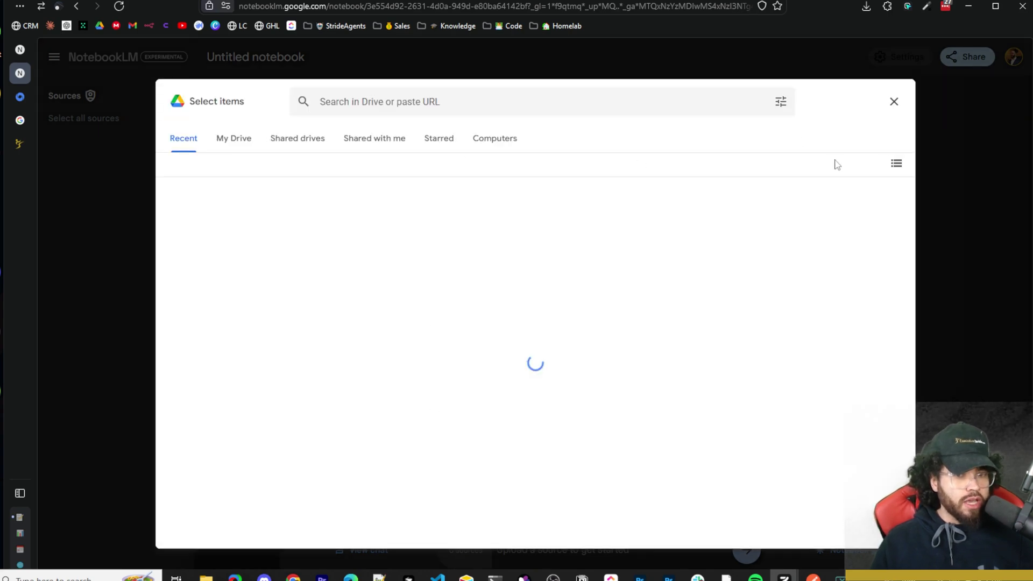
left_click(894, 102)
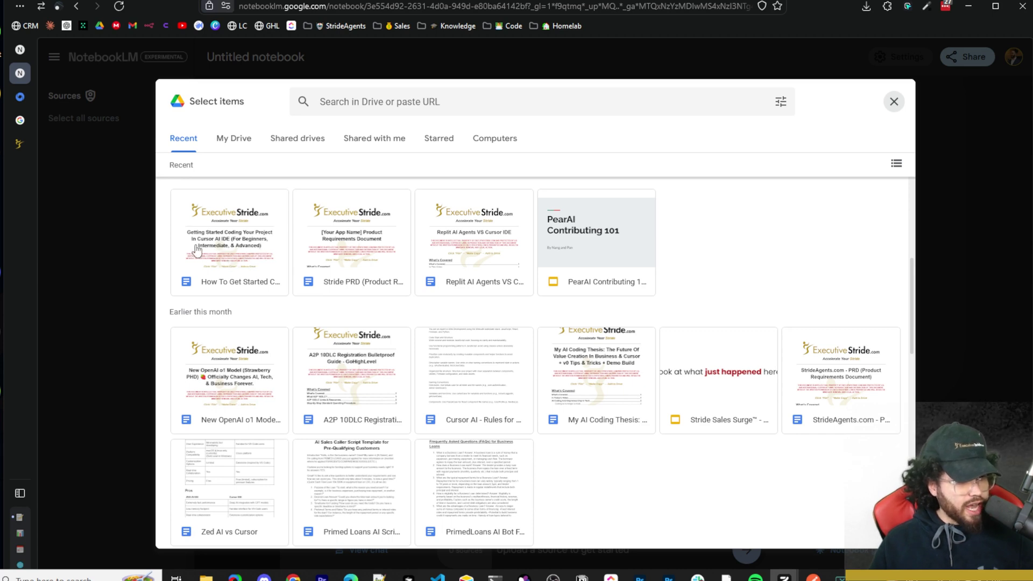
double_click(254, 267)
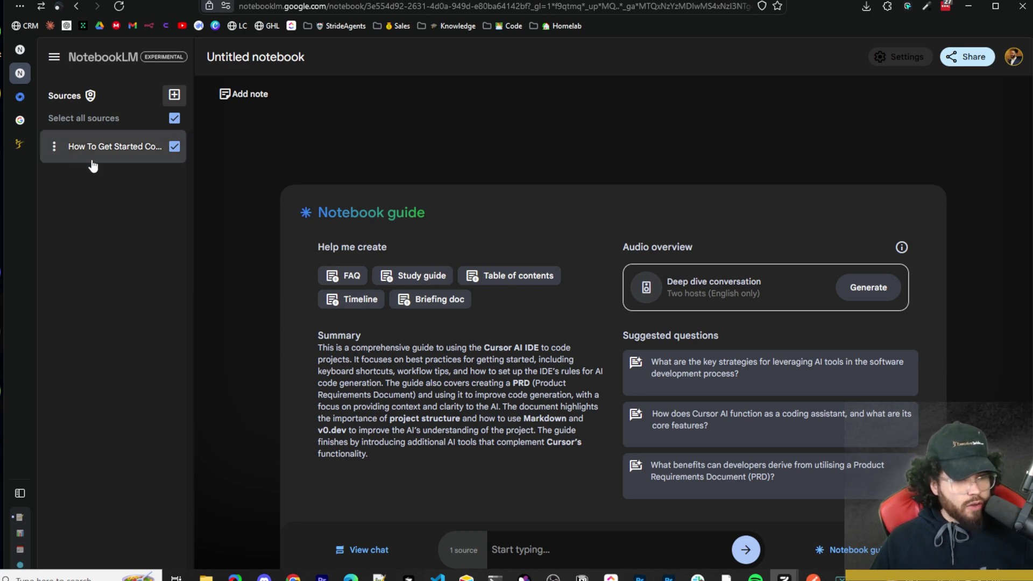
- Highlight the Help me create heading and the summary's opening and PRD passages
left_click_drag(325, 247, 393, 260)
left_click(321, 249)
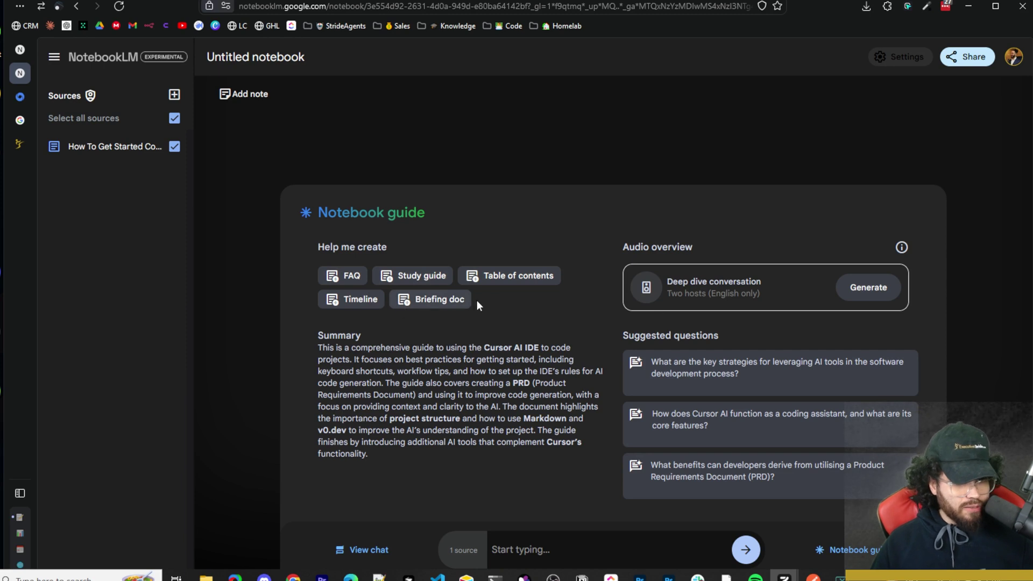
left_click_drag(335, 349, 382, 359)
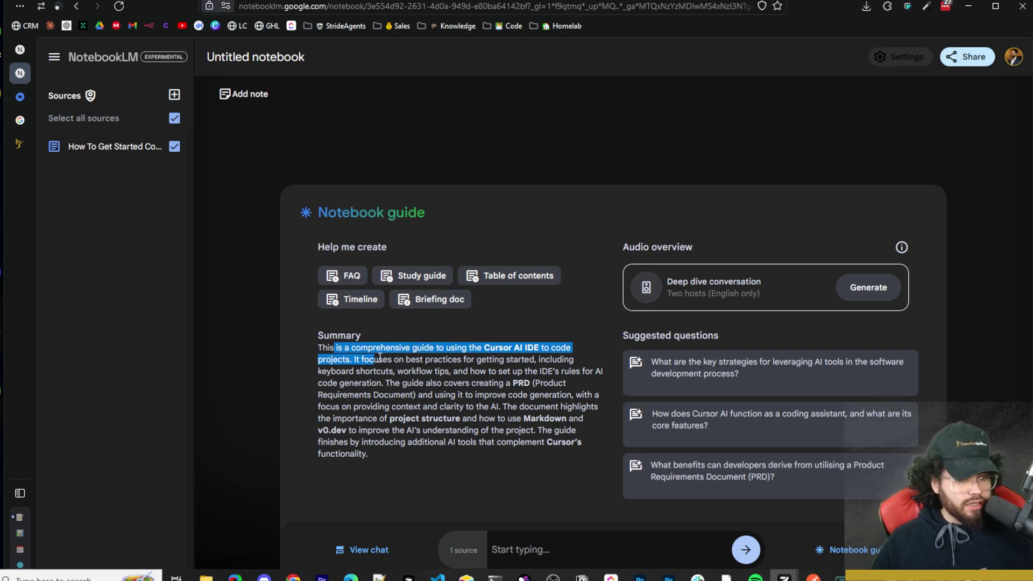
left_click(423, 345)
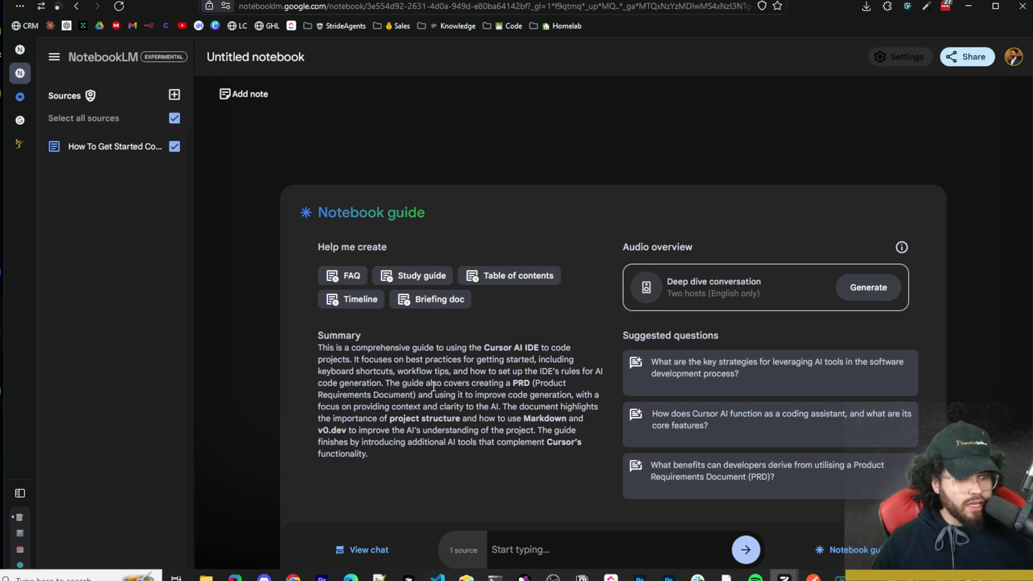
left_click_drag(433, 386, 562, 396)
left_click(451, 471)
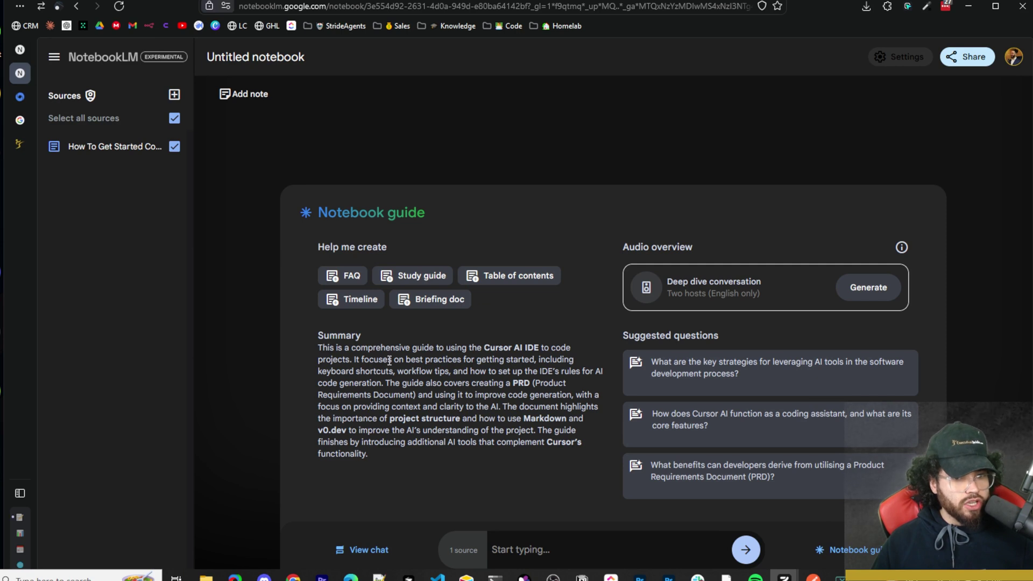
- Generate an FAQ note from the Cursor AI IDE source and open it
left_click(350, 277)
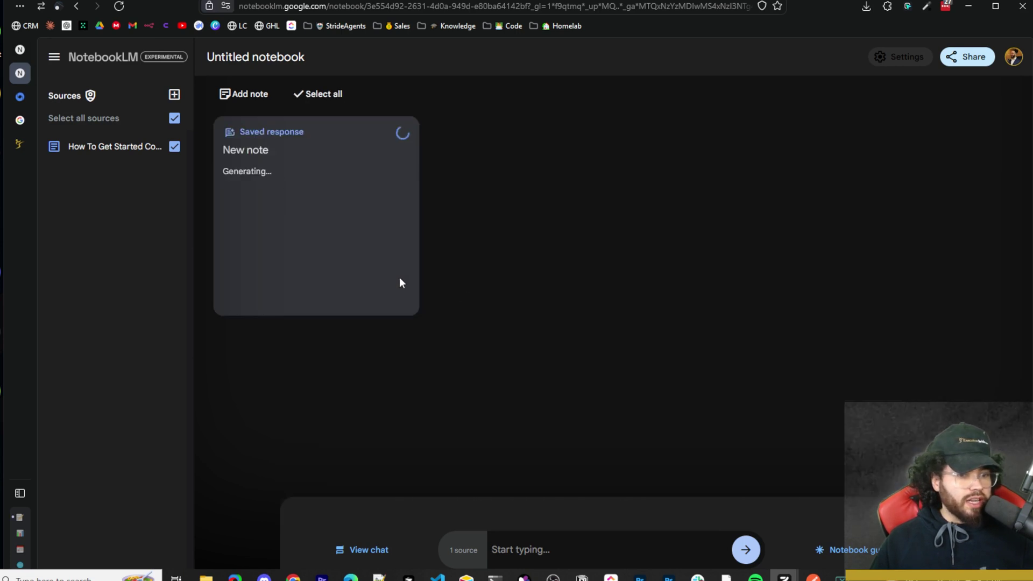
left_click(323, 176)
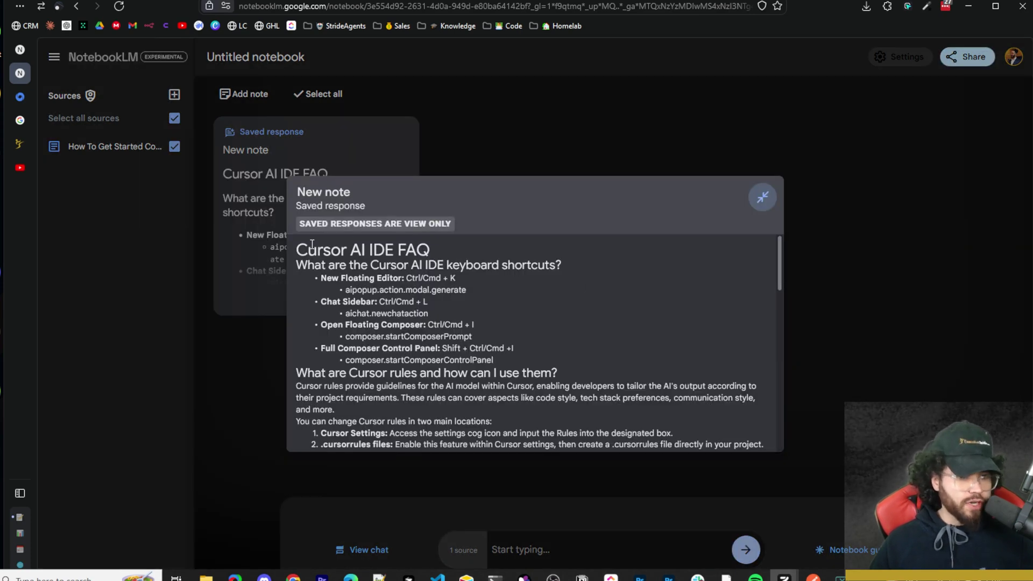
scroll(440, 275, "down", 2)
scroll(440, 275, "up", 2)
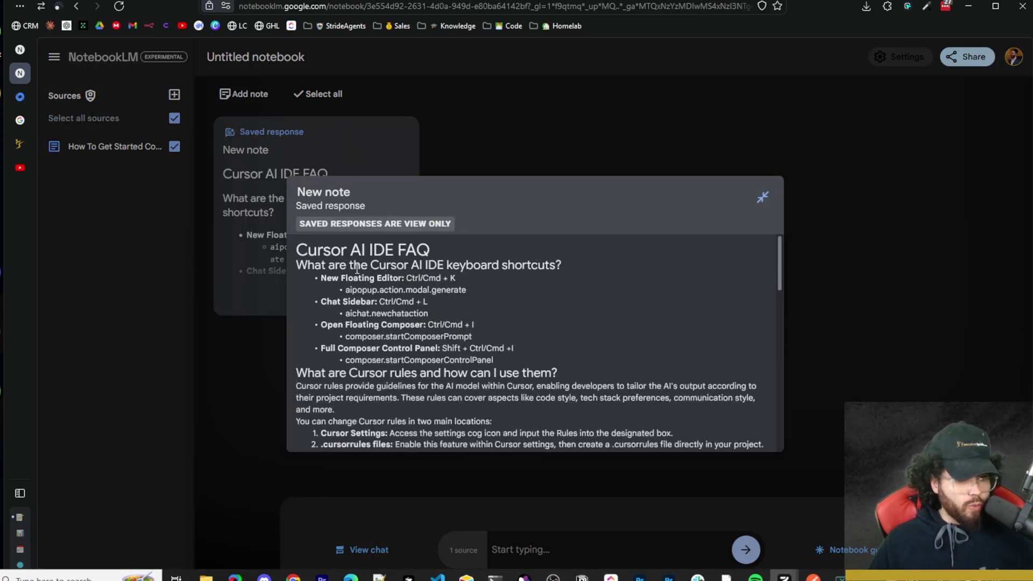
- Highlight the keyboard shortcuts and Cursor rules headings in the FAQ note
left_click_drag(340, 265, 430, 266)
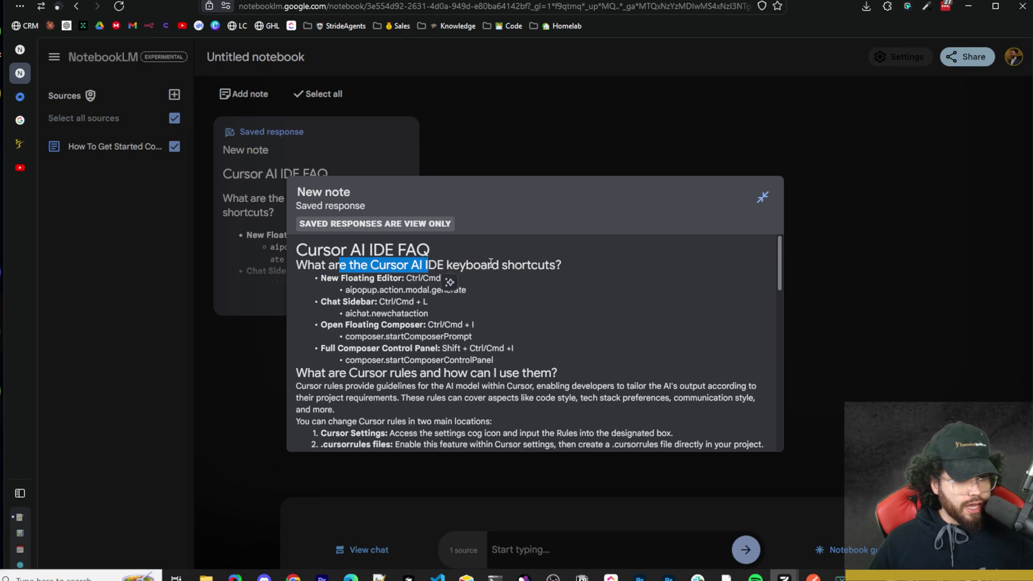
left_click_drag(508, 266, 553, 266)
scroll(430, 269, "down", 3)
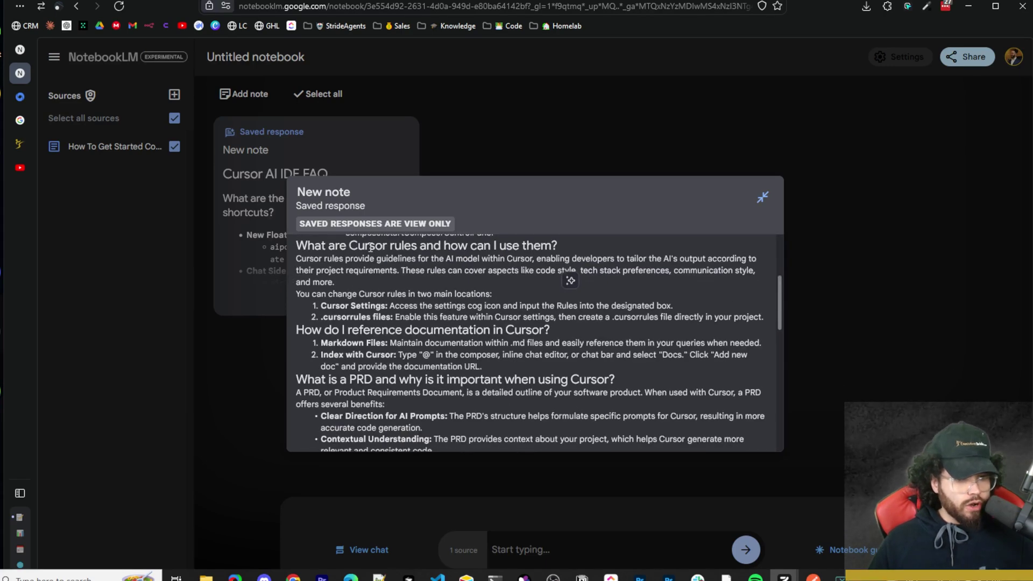
left_click_drag(370, 247, 466, 246)
scroll(322, 322, "down", 2)
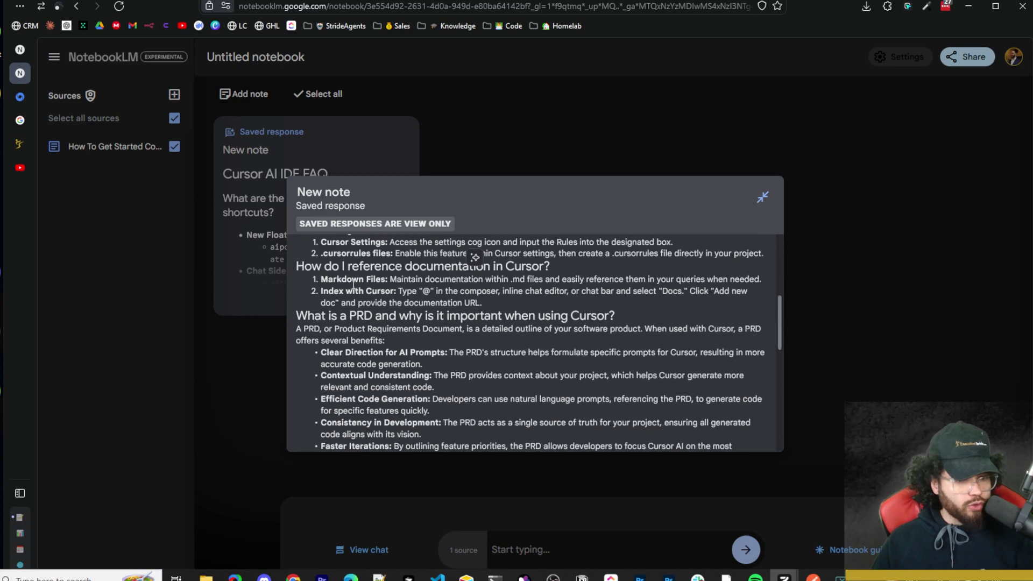
scroll(495, 285, "up", 4)
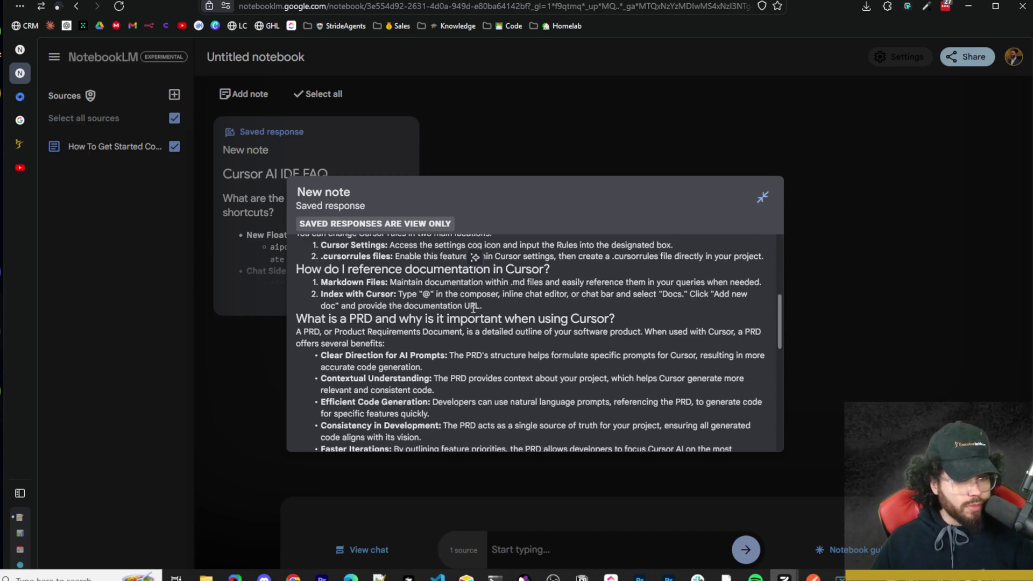
scroll(337, 298, "down", 7)
scroll(337, 262, "up", 2)
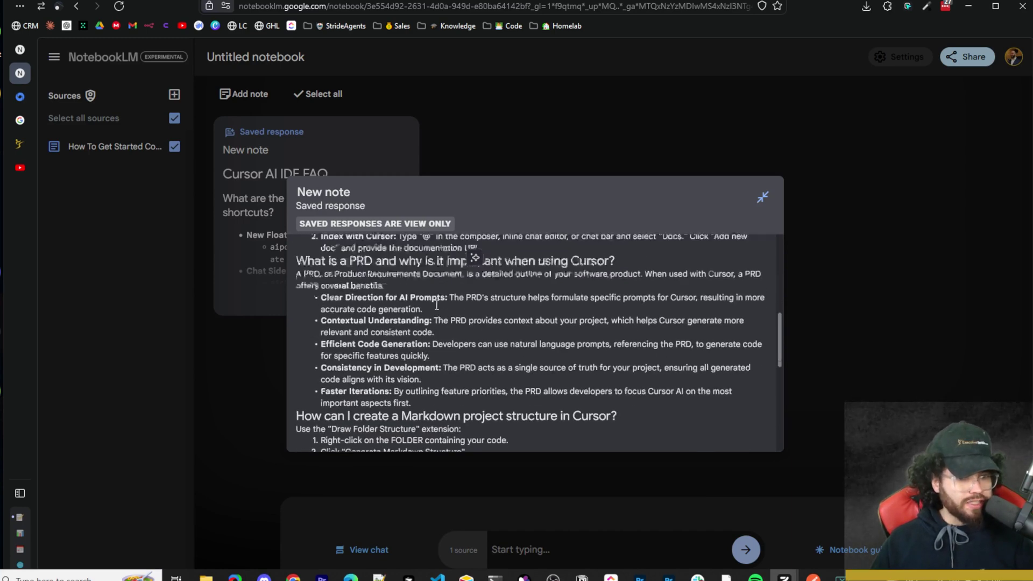
- Scroll to the end of the FAQ note and collapse the note viewer
scroll(555, 351, "down", 2)
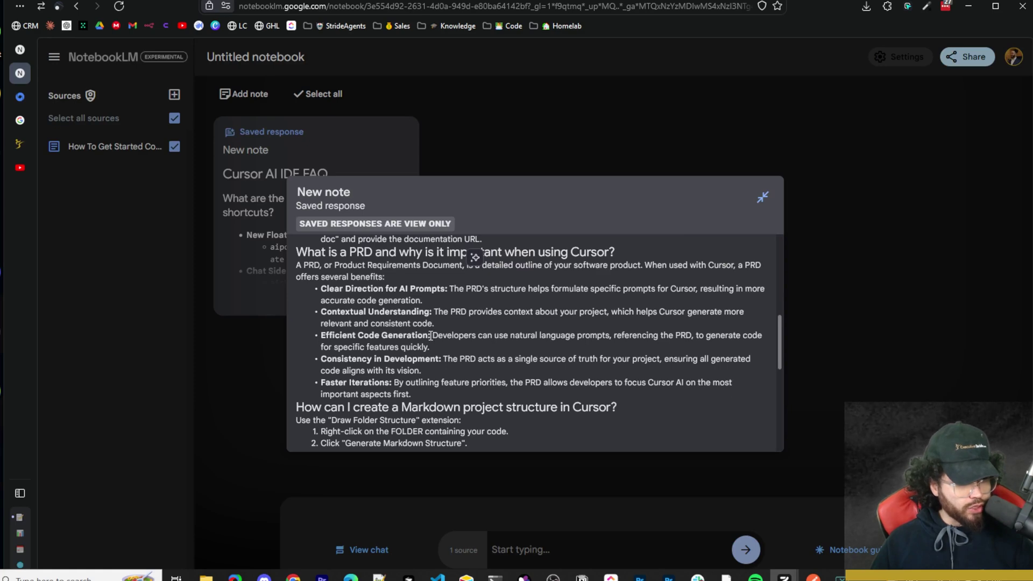
scroll(460, 341, "down", 2)
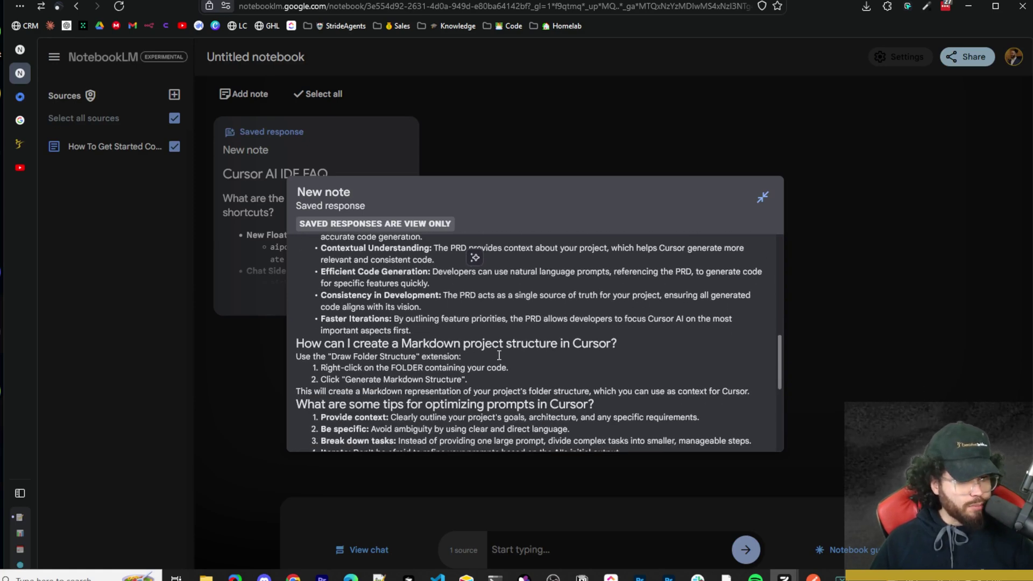
scroll(500, 356, "down", 2)
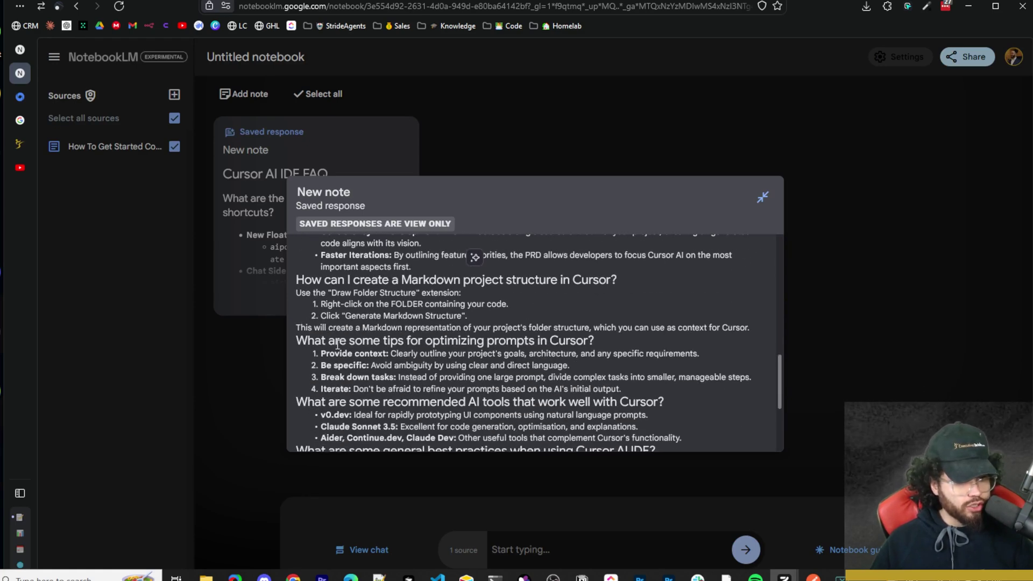
scroll(350, 322, "down", 2)
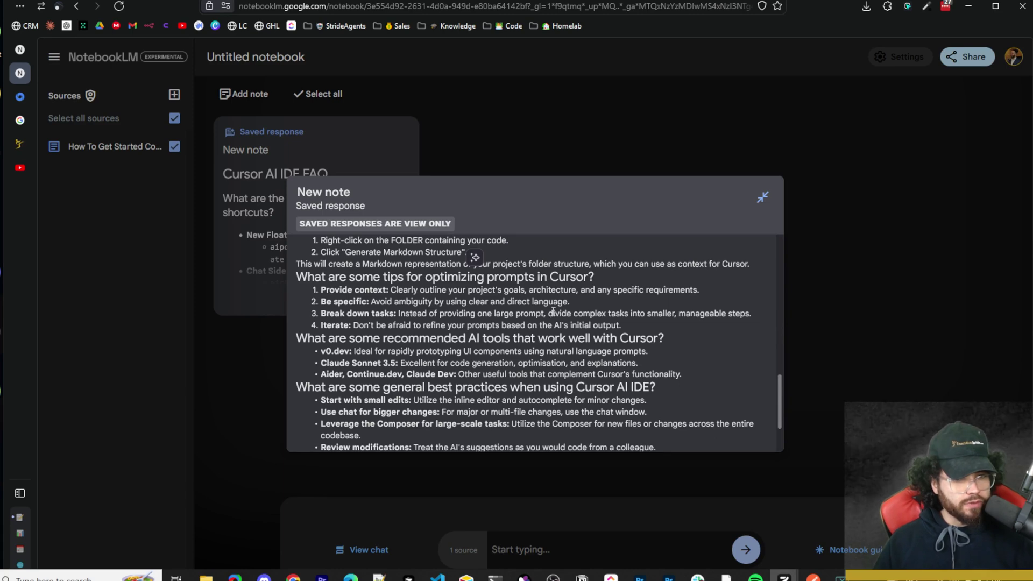
scroll(553, 312, "down", 2)
left_click_drag(329, 273, 434, 297)
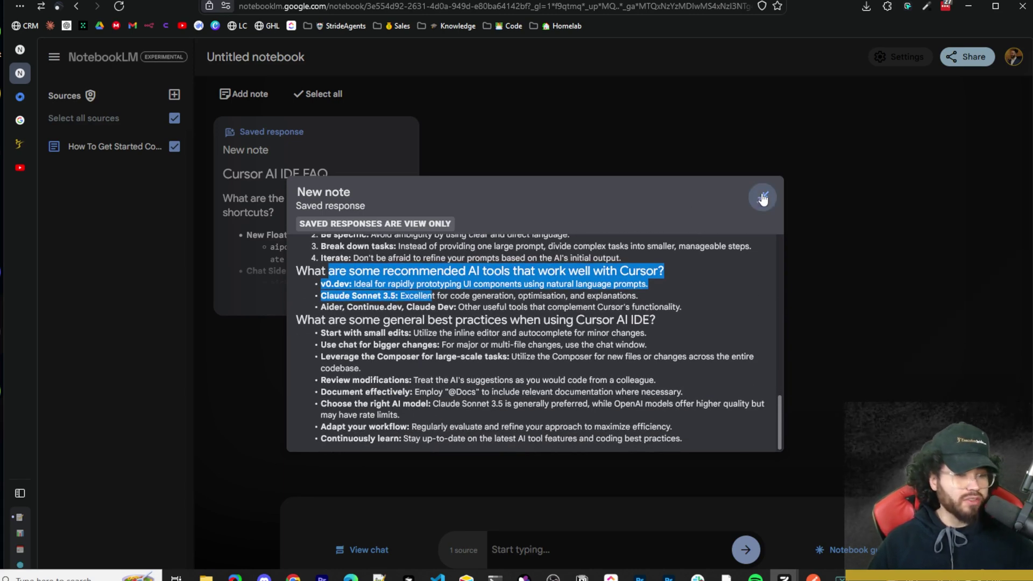
left_click(762, 199)
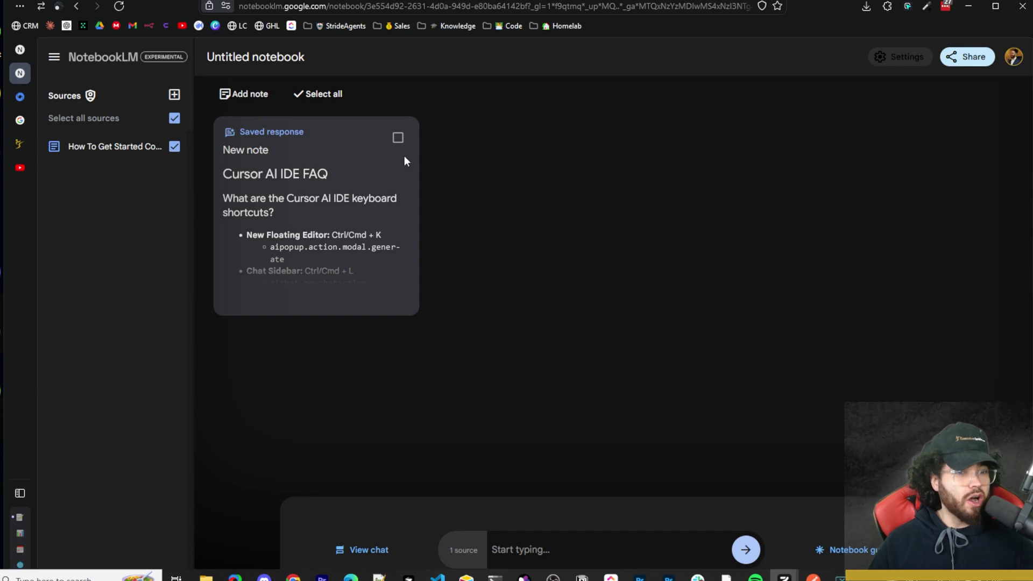
- Add a blank written note, close it empty, then select and delete it
left_click(226, 96)
left_click(290, 166)
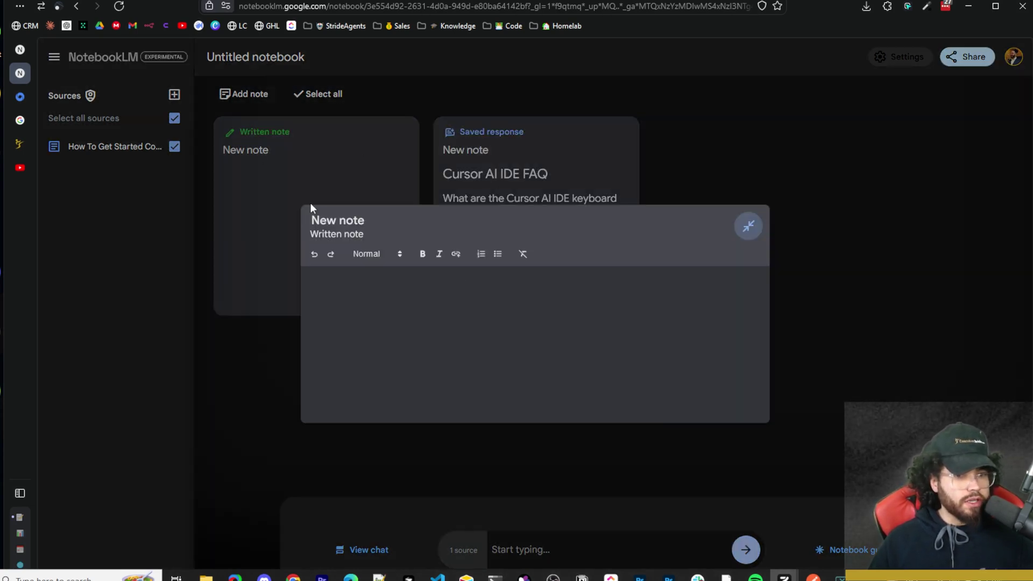
left_click(749, 226)
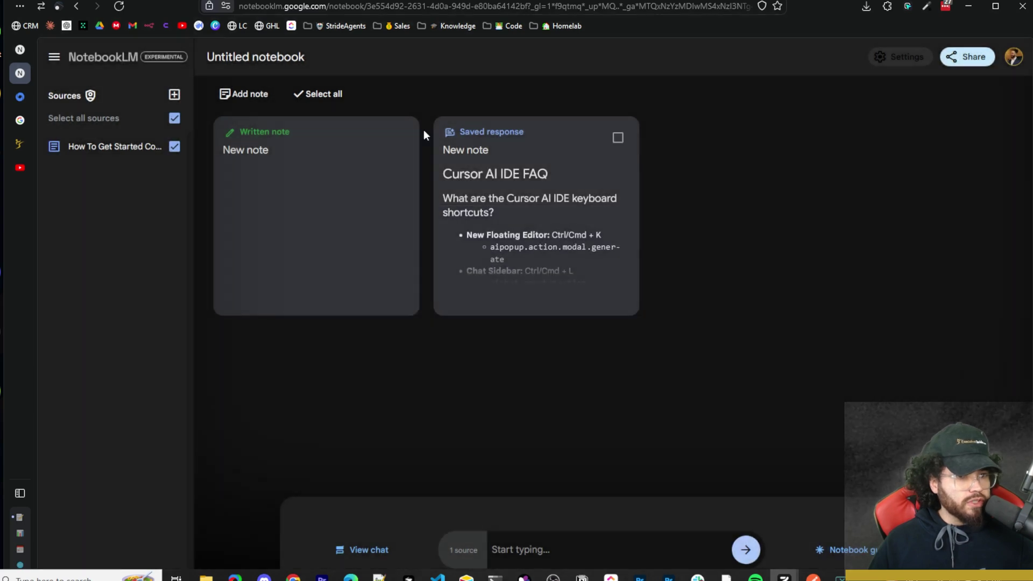
left_click(398, 138)
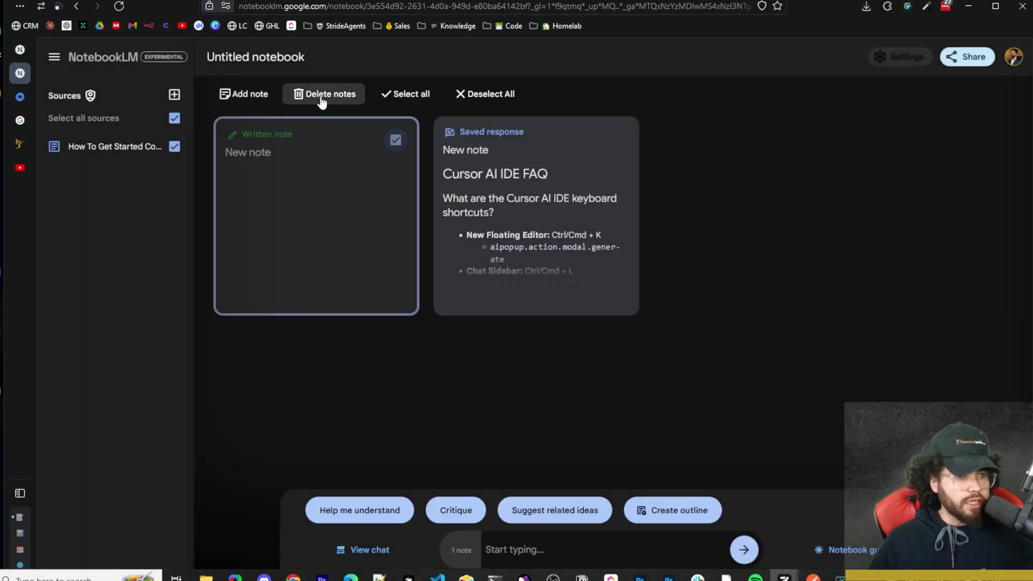
left_click(323, 96)
- Delete the blank written note, start adding a source, and open a new browser tab
left_click(579, 334)
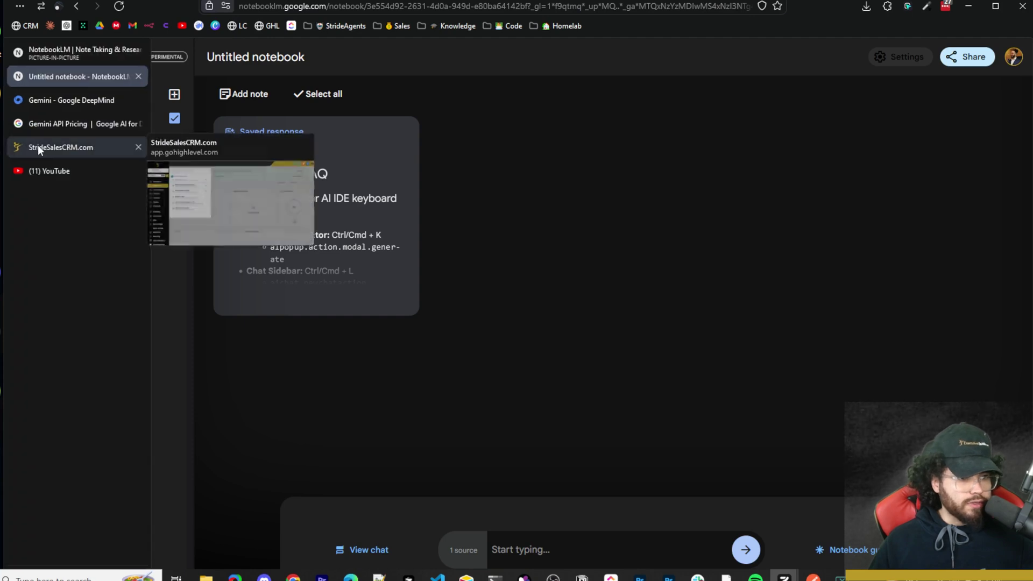
left_click(173, 96)
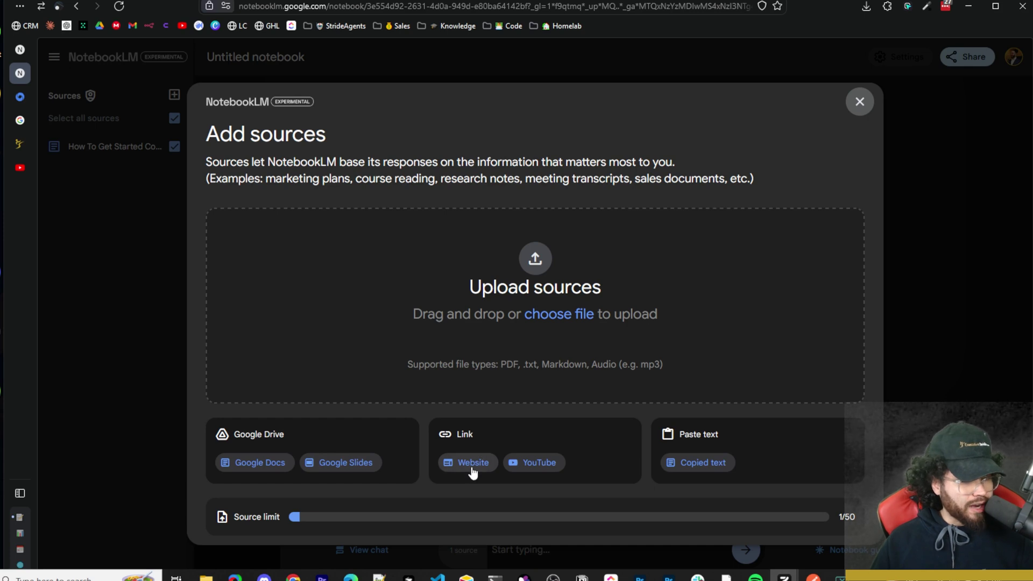
right_click(64, 231)
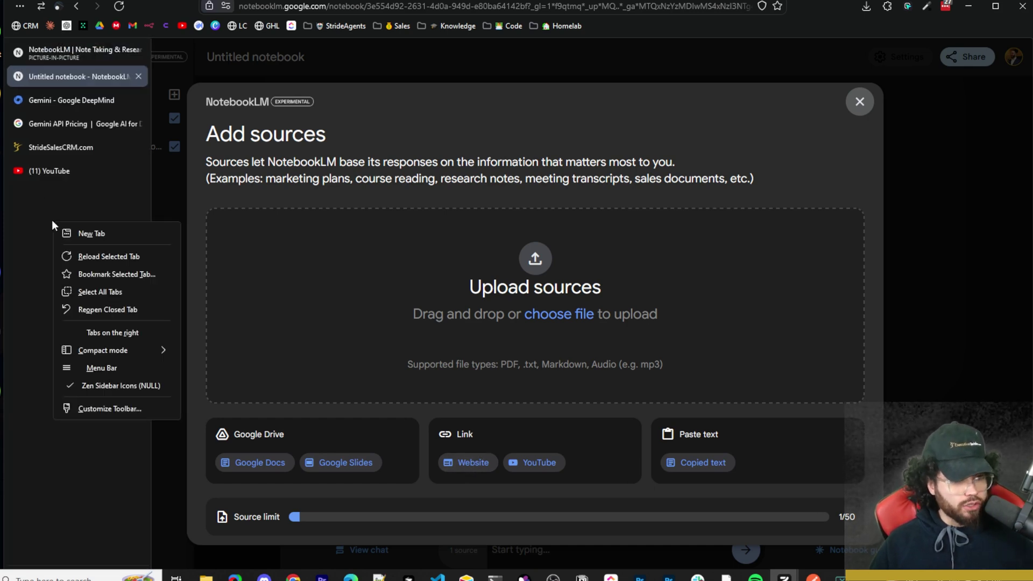
left_click(76, 237)
- Go to cursor.com and open the Cursor documentation
type("cur")
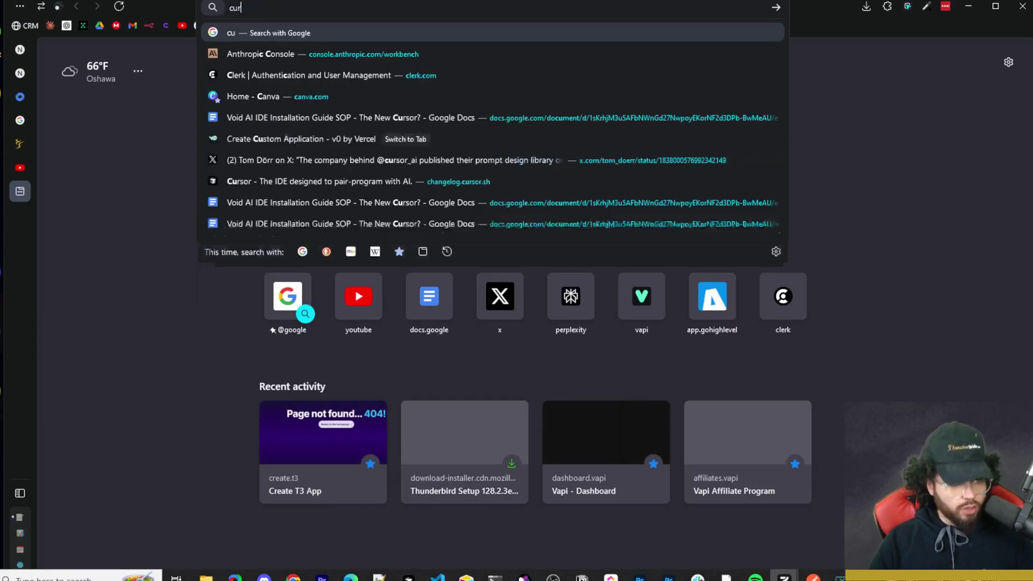
type("sor.com")
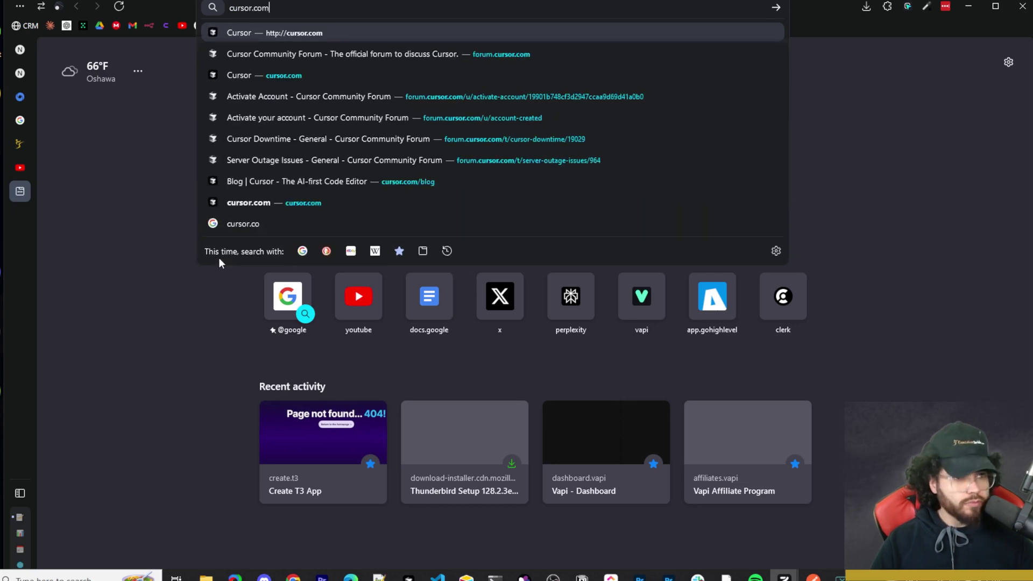
key("Return")
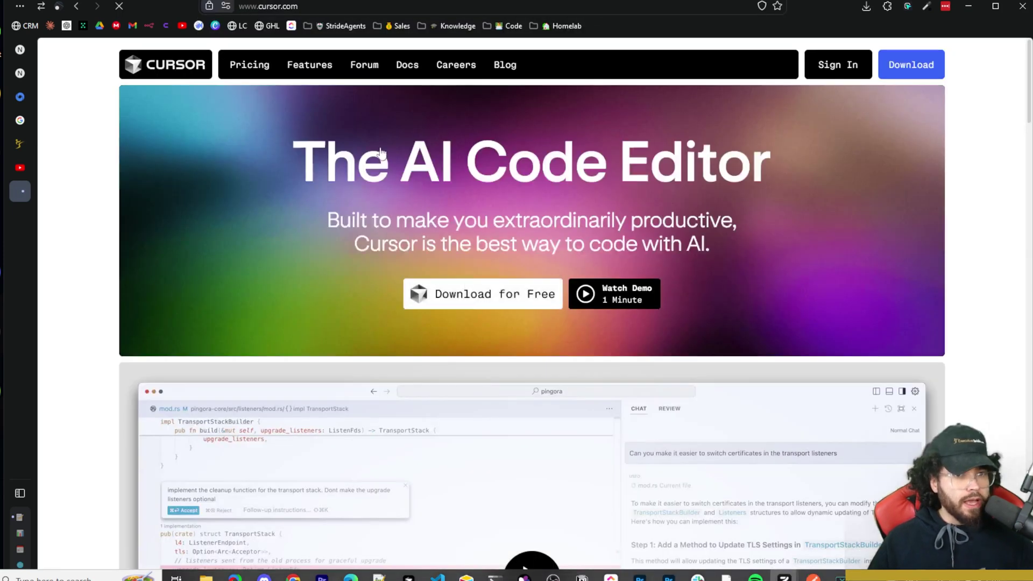
left_click(411, 67)
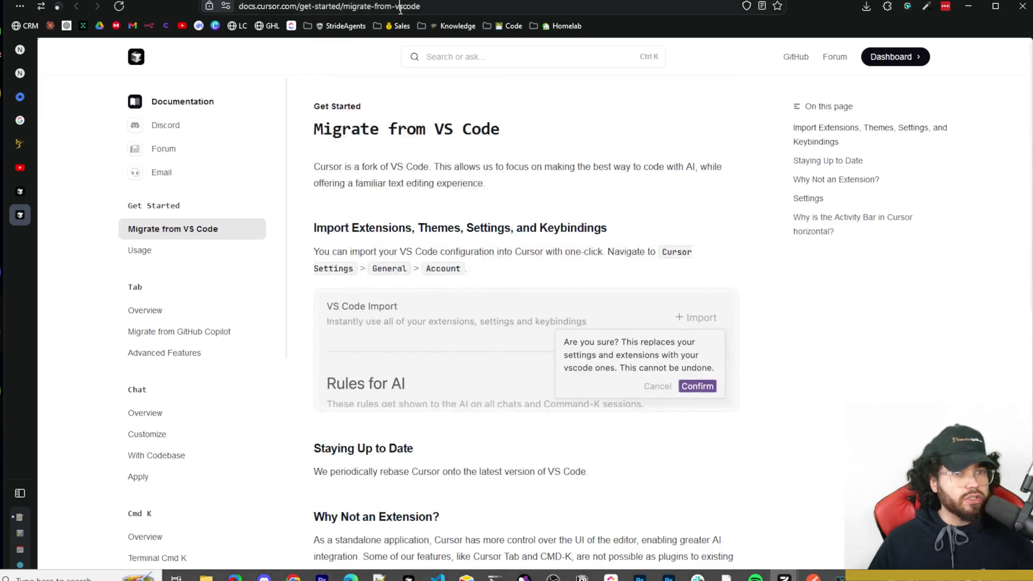
- Browse the docs pages, open the Features page, and copy its URL
left_click(377, 6)
left_click(461, 300)
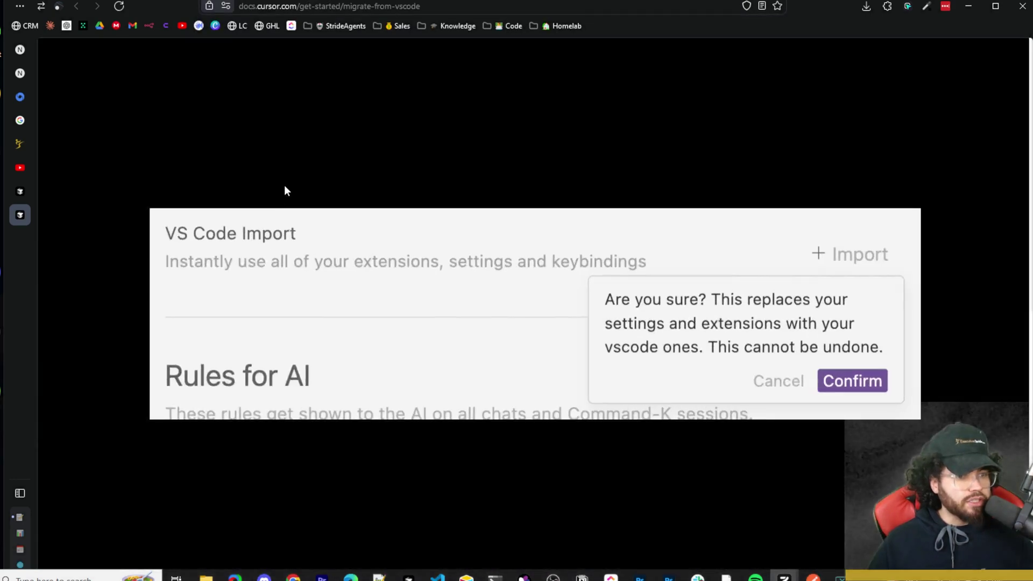
left_click(285, 185)
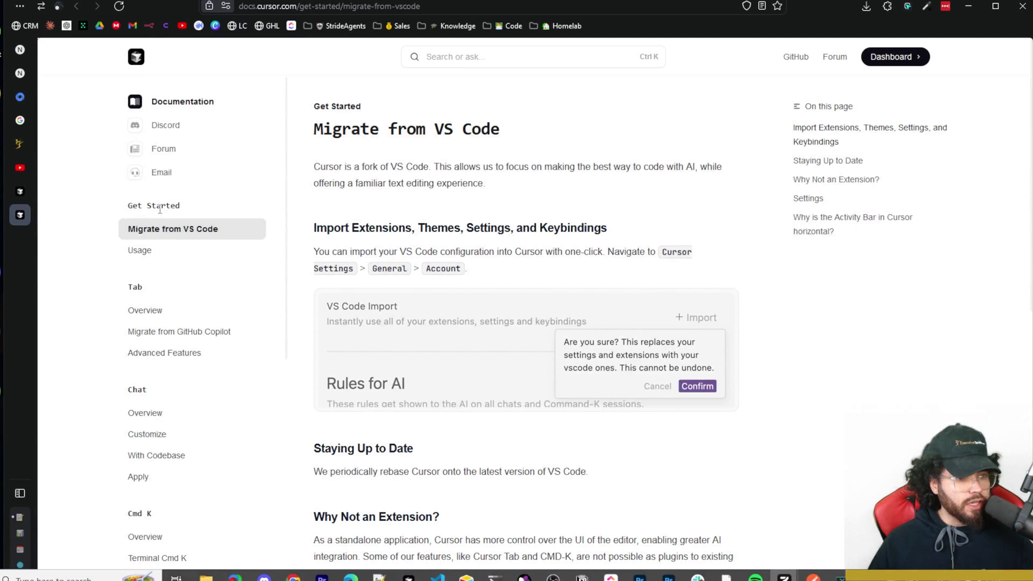
scroll(218, 365, "down", 5)
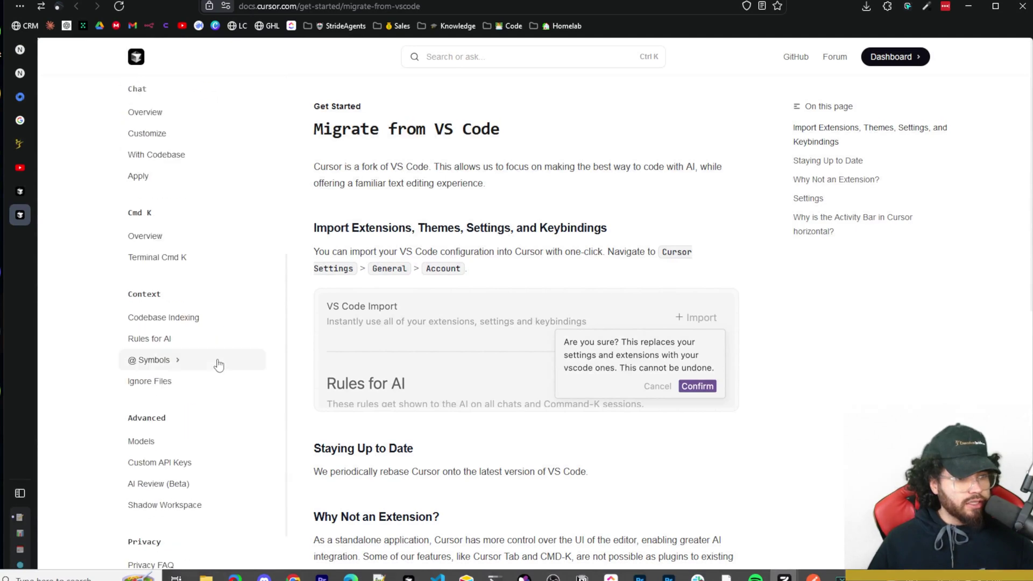
left_click(146, 236)
left_click(178, 318)
left_click(19, 191)
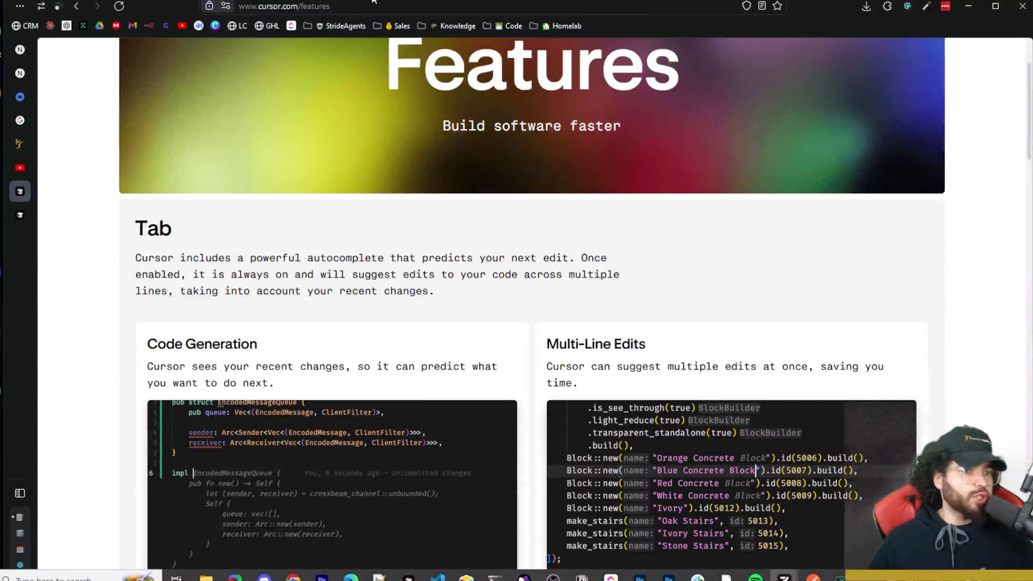
key("ctrl+l")
key("ctrl+c")
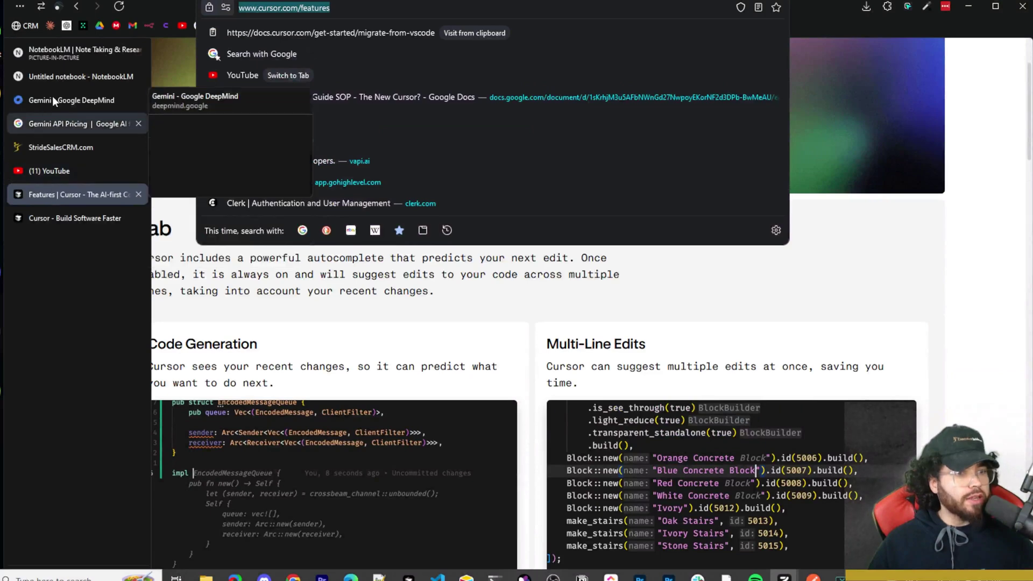
- Back in the Untitled notebook, add the Cursor Features page URL as a website source
left_click(55, 62)
left_click(56, 75)
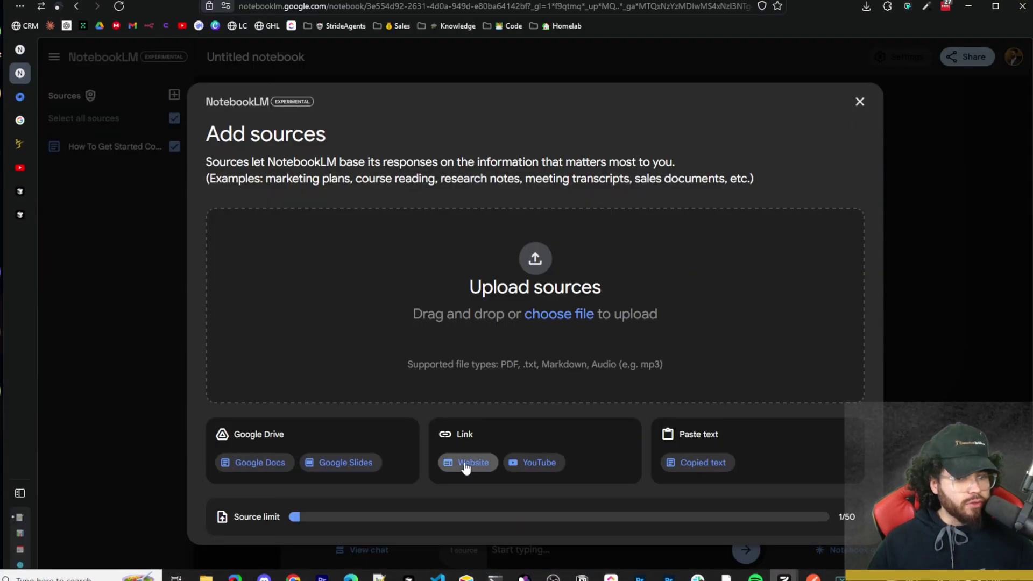
left_click(466, 463)
left_click(313, 251)
key("ctrl+v")
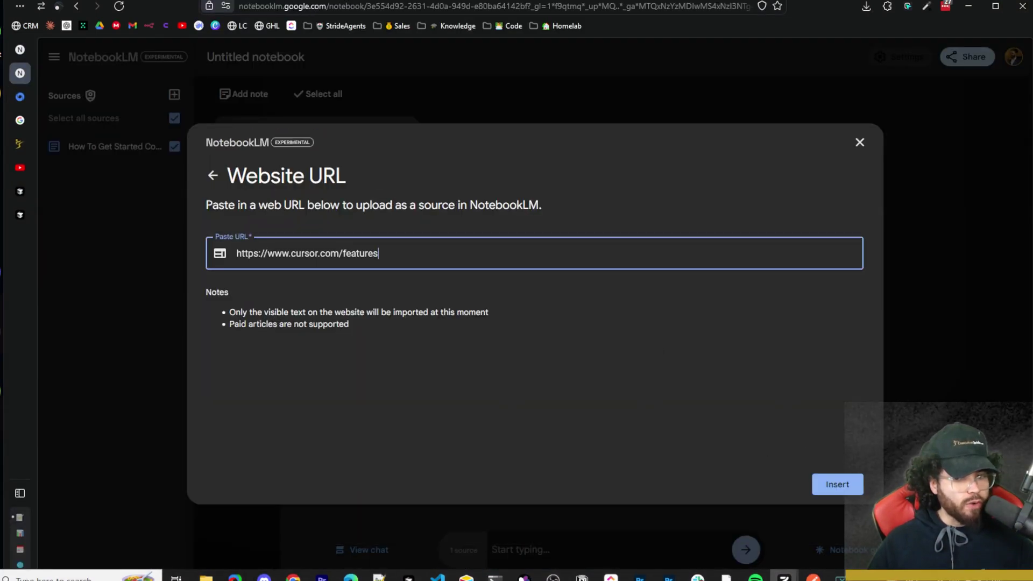
left_click(839, 486)
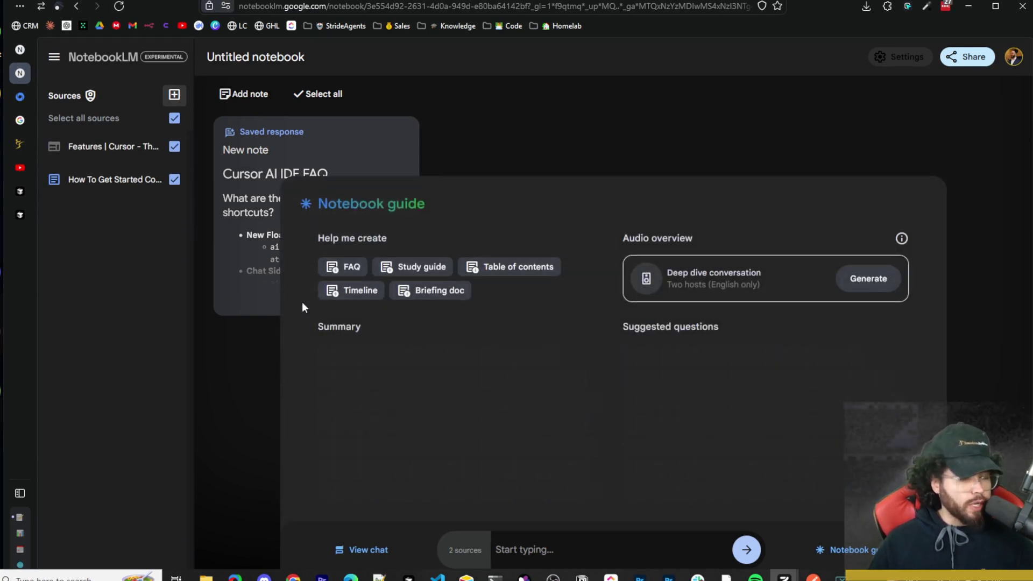
- Read through the notebook guide's summary of both Cursor sources
left_click_drag(348, 347, 443, 349)
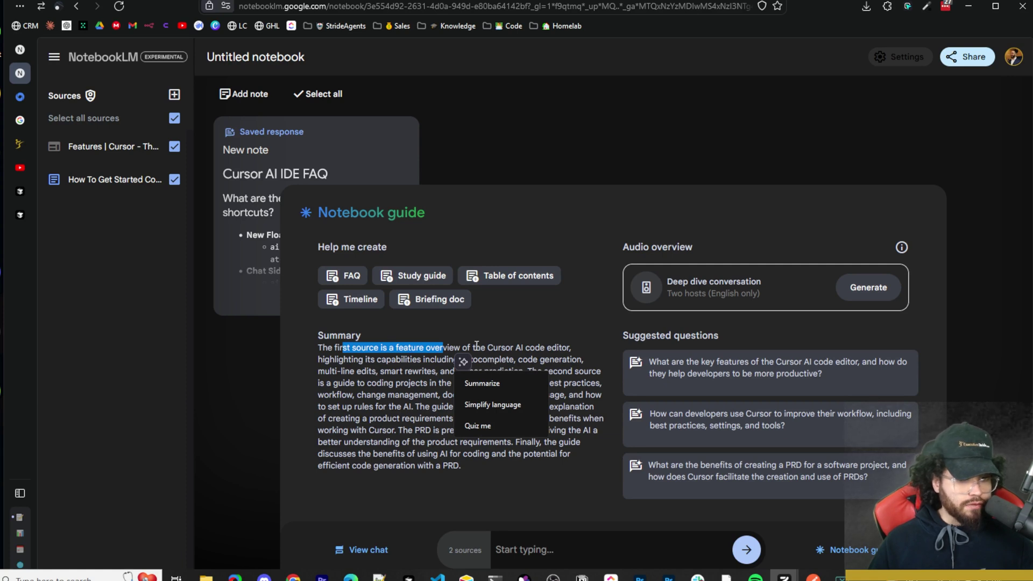
left_click(490, 359)
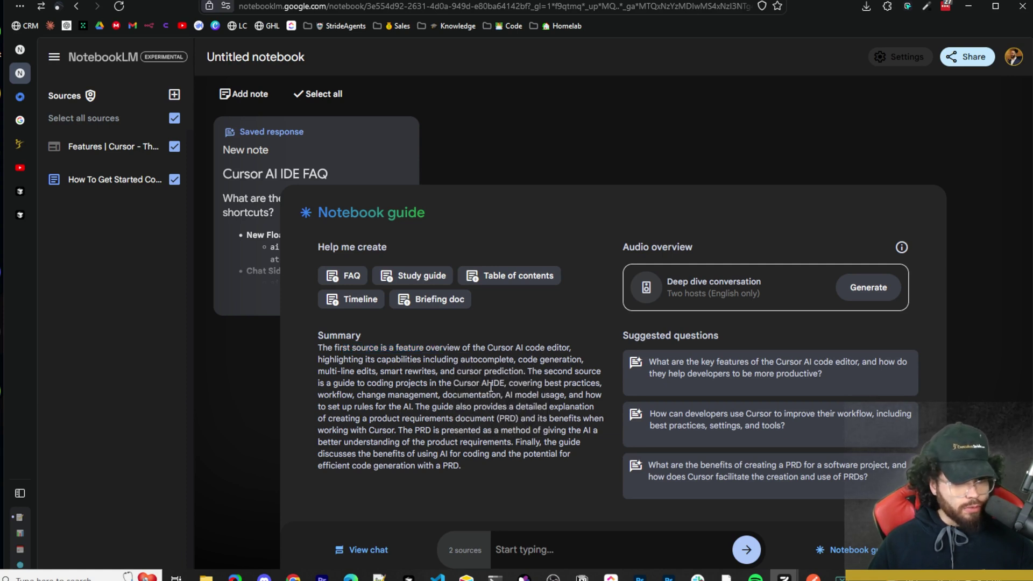
left_click_drag(326, 347, 573, 455)
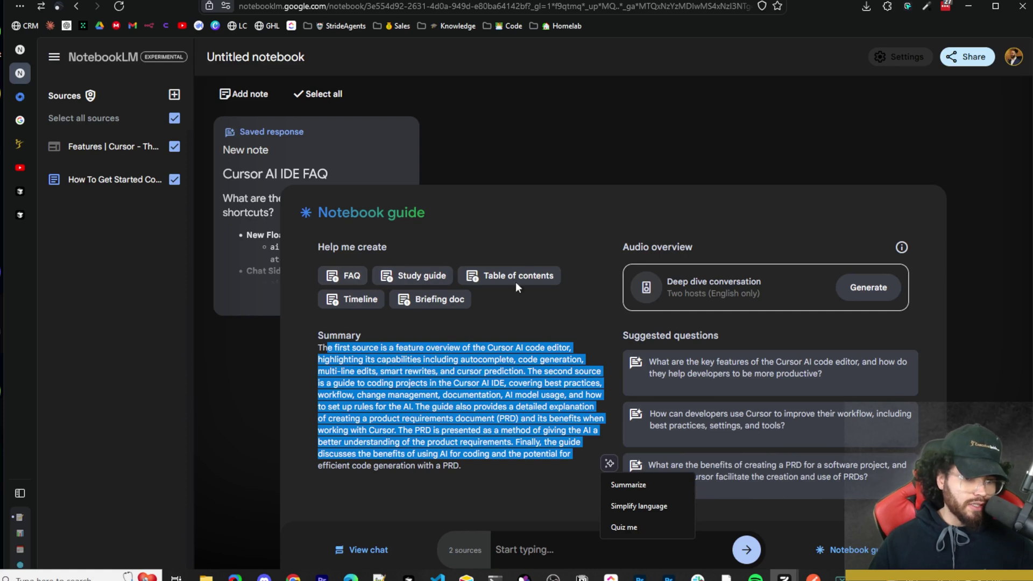
left_click(627, 223)
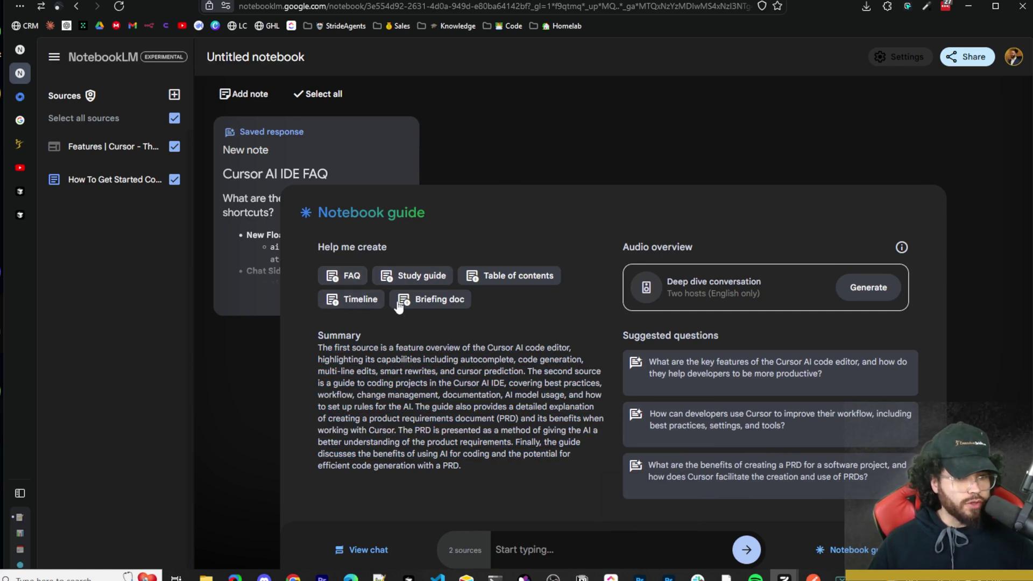
left_click(94, 180)
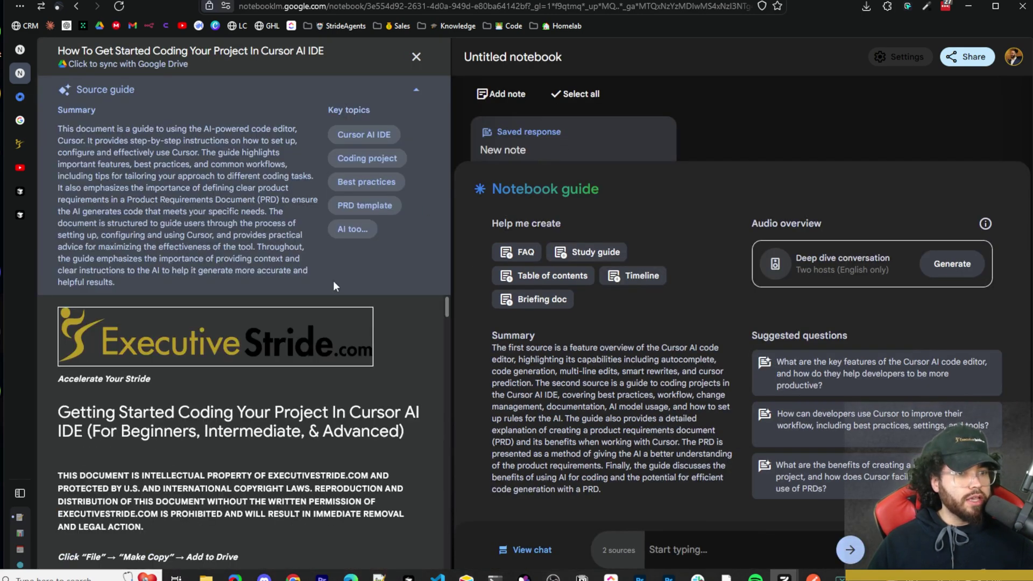
scroll(310, 296, "down", 2)
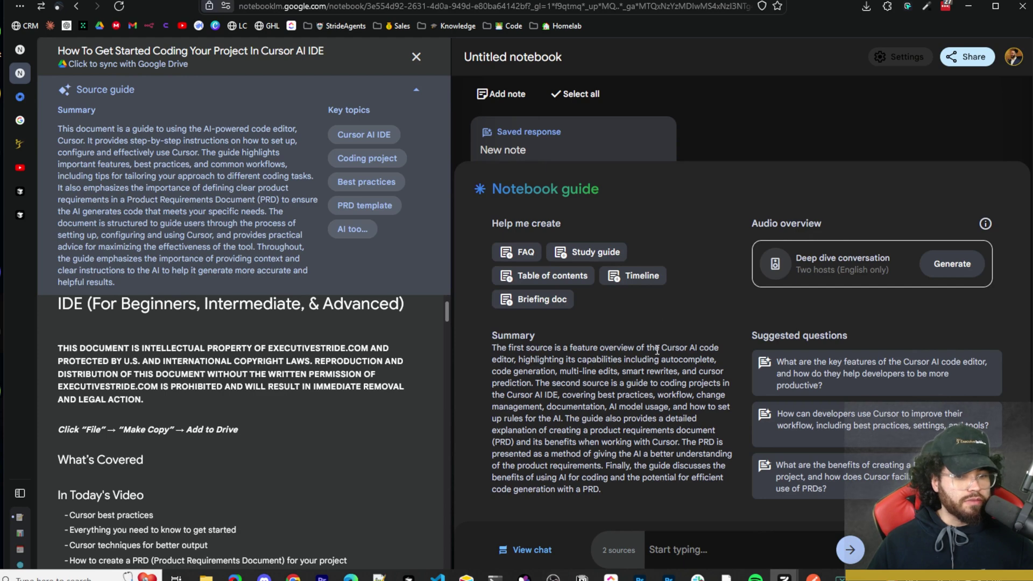
scroll(202, 288, "up", 2)
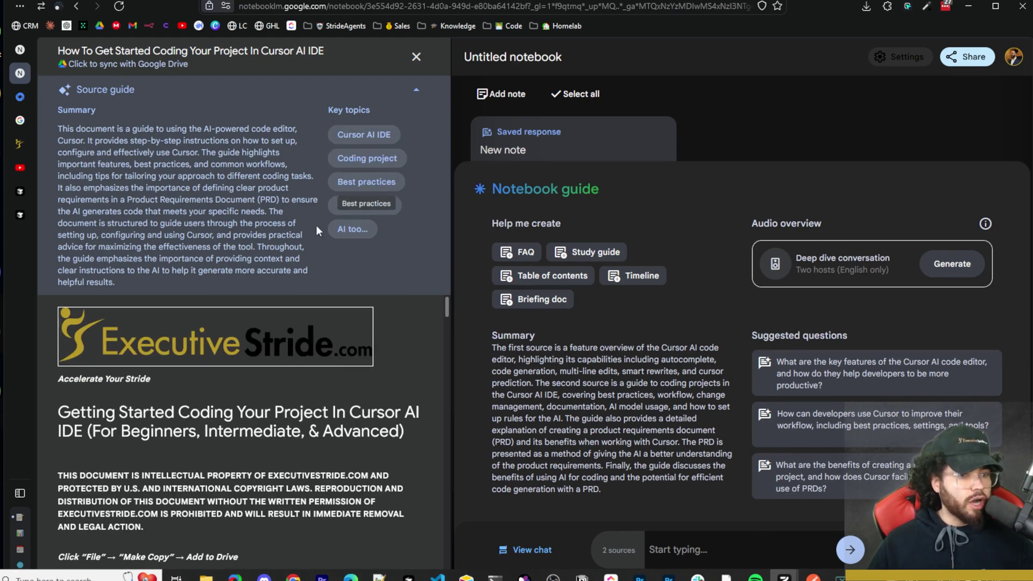
scroll(254, 315, "down", 15)
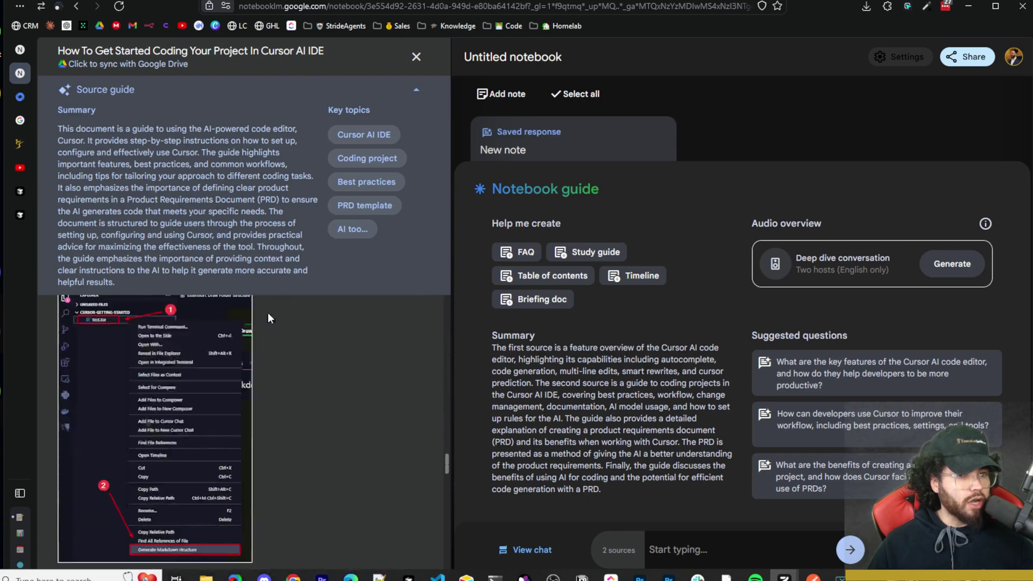
left_click(417, 56)
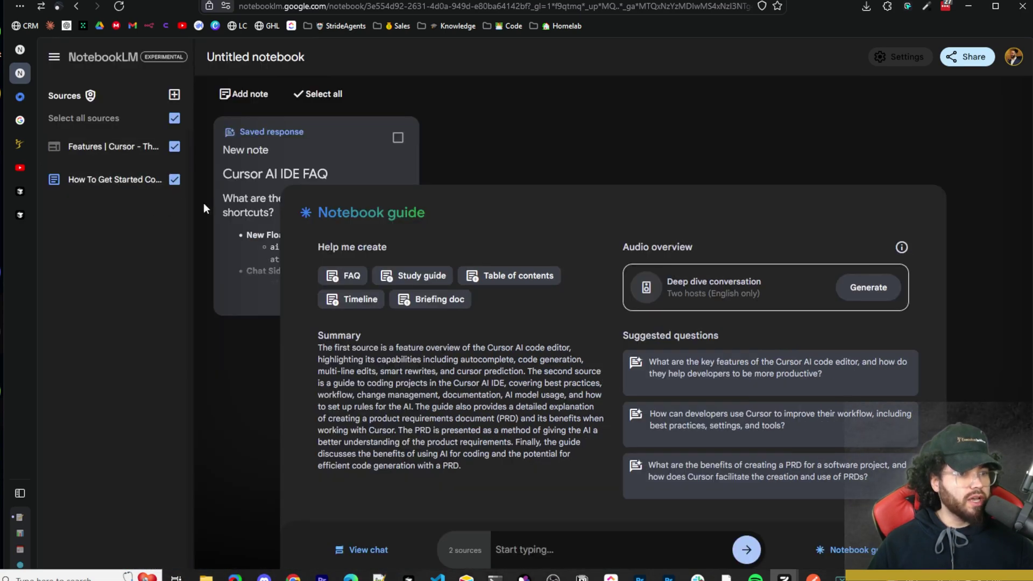
left_click(113, 146)
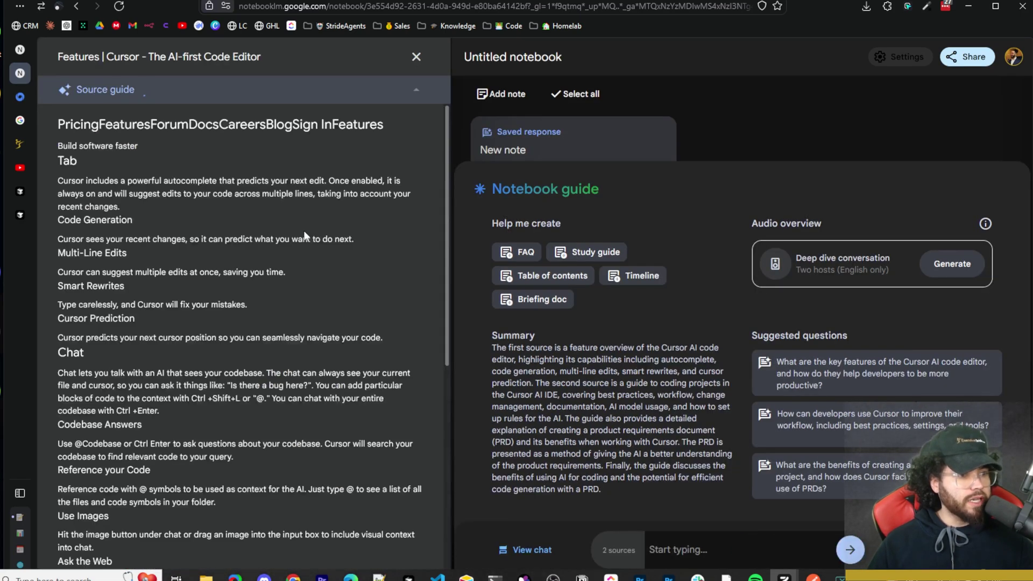
scroll(253, 240, "down", 2)
scroll(303, 340, "down", 3)
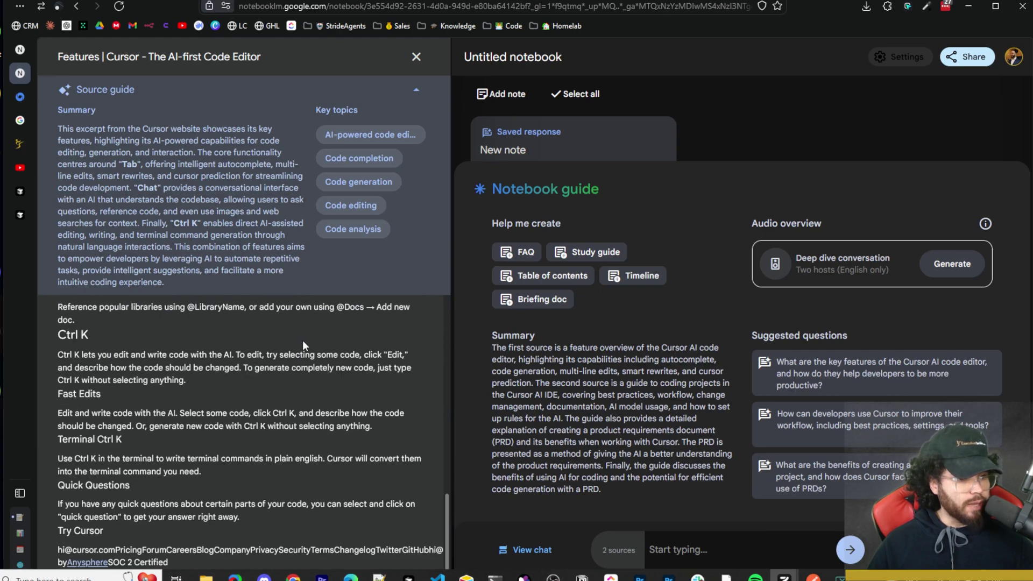
scroll(303, 339, "up", 10)
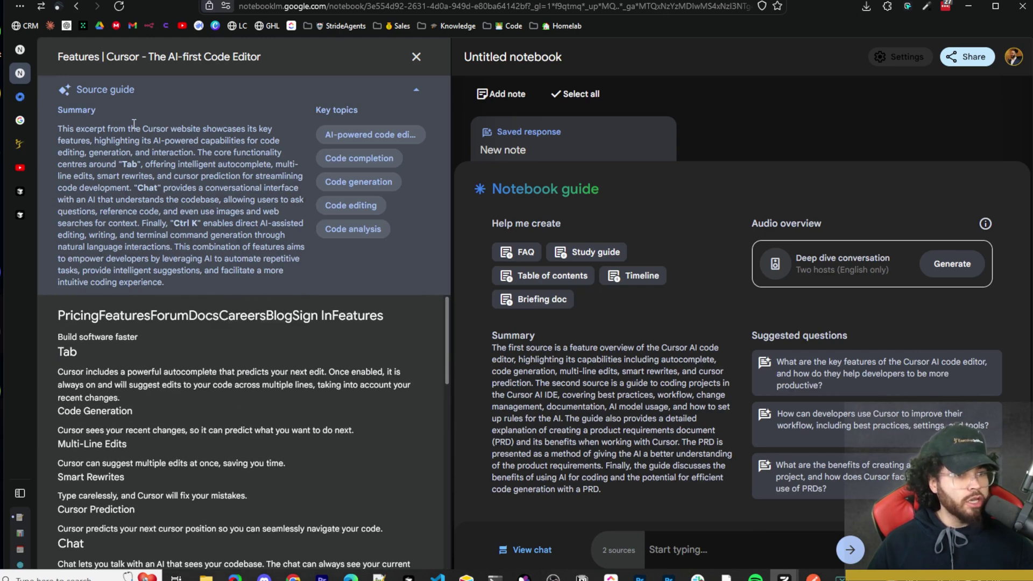
left_click(413, 54)
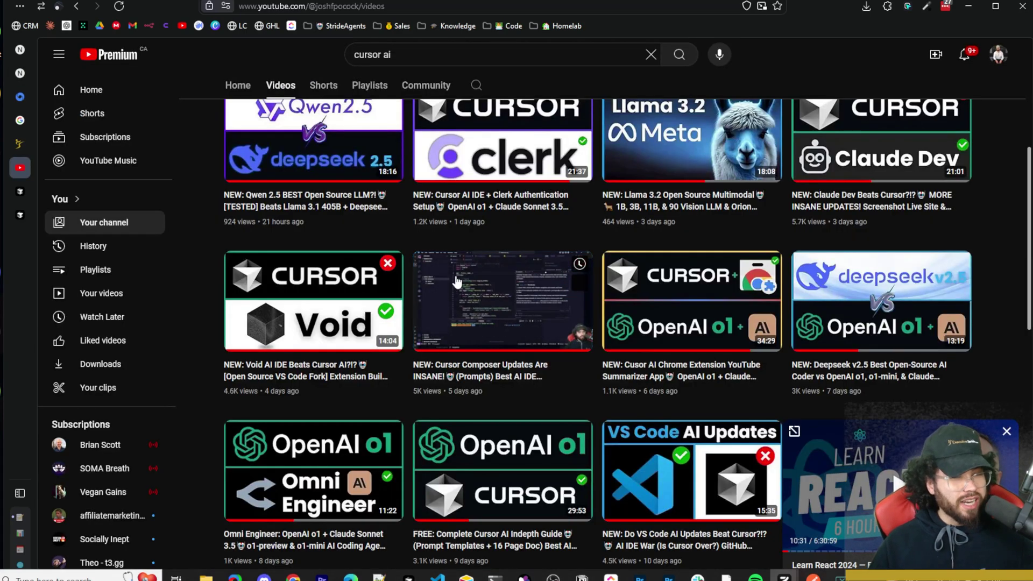
- Copy the Cursor Composer updates video link and return to the Untitled notebook
right_click(558, 331)
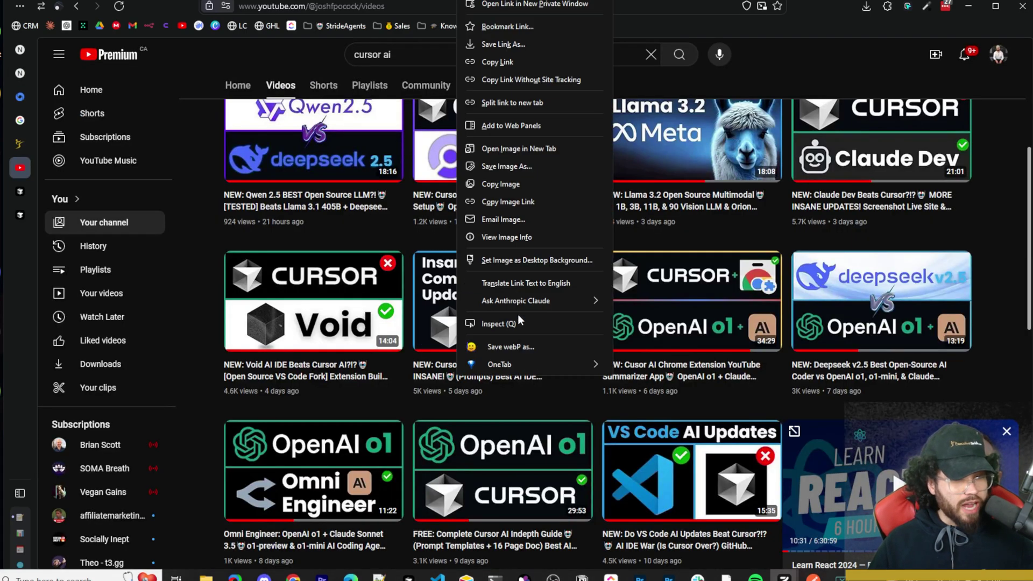
left_click(521, 67)
mouse_move(46, 215)
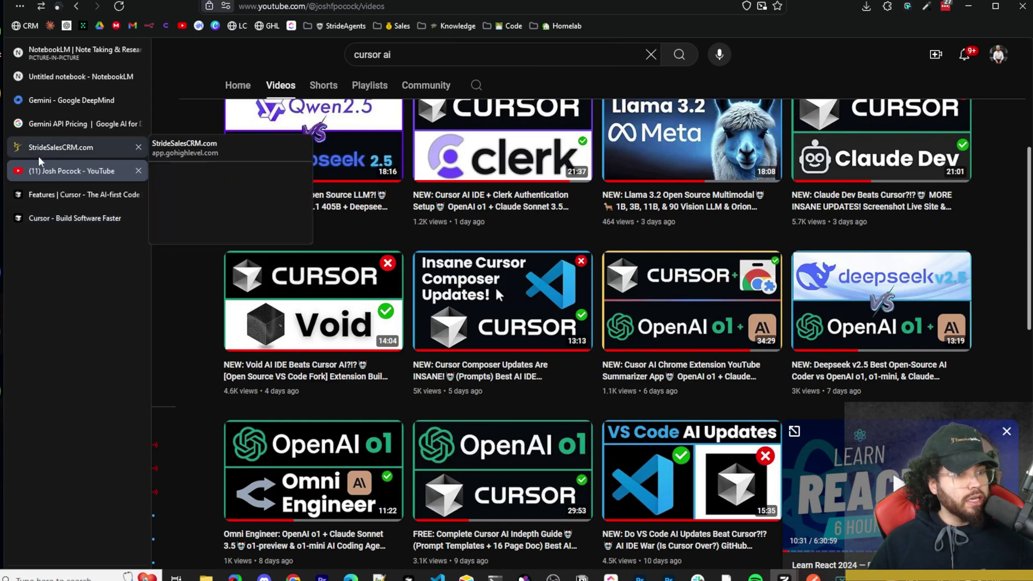
left_click(64, 76)
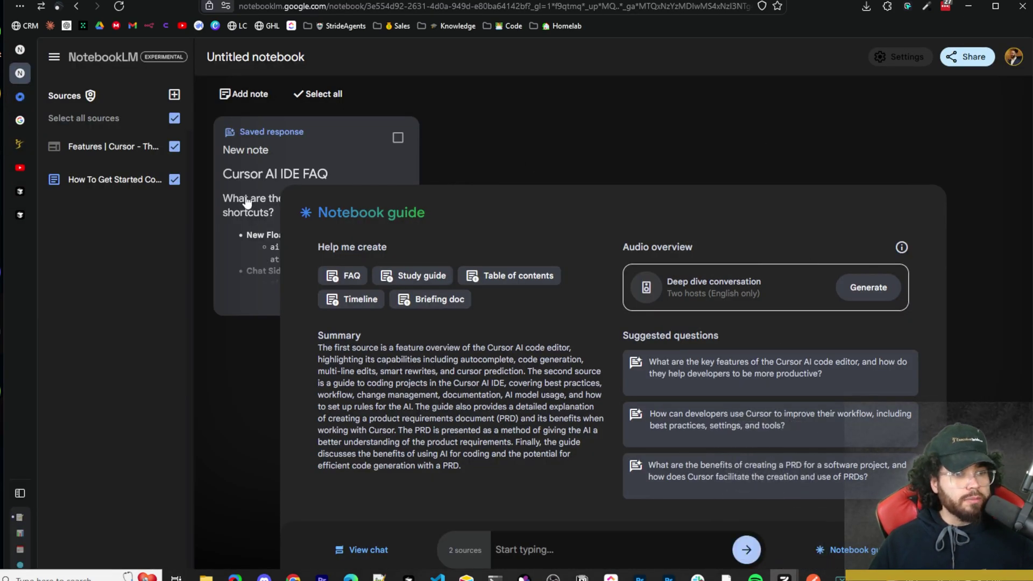
- Choose YouTube as the new source type and paste the Composer video link
left_click(174, 94)
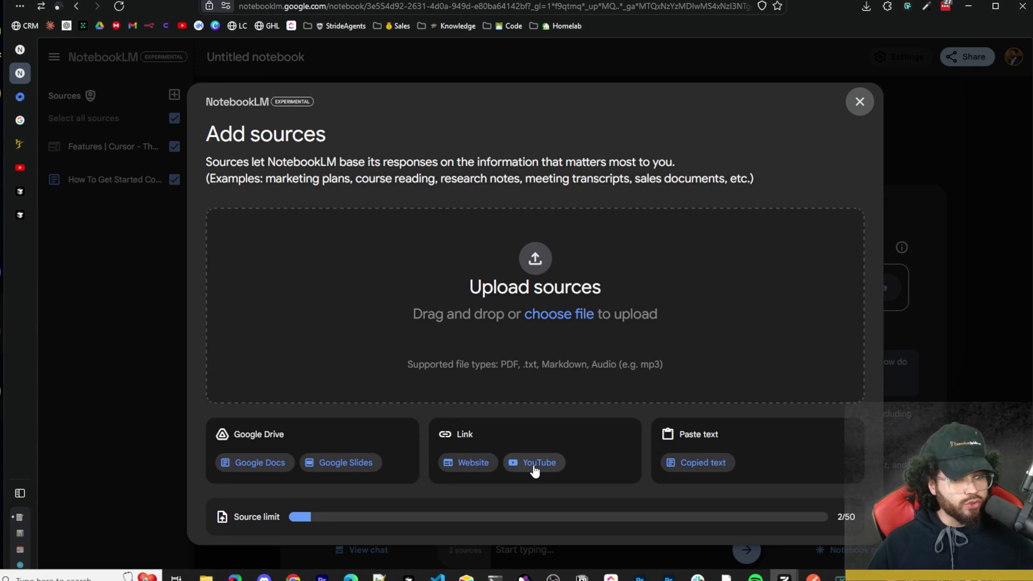
left_click(532, 463)
left_click(363, 245)
key("ctrl+v")
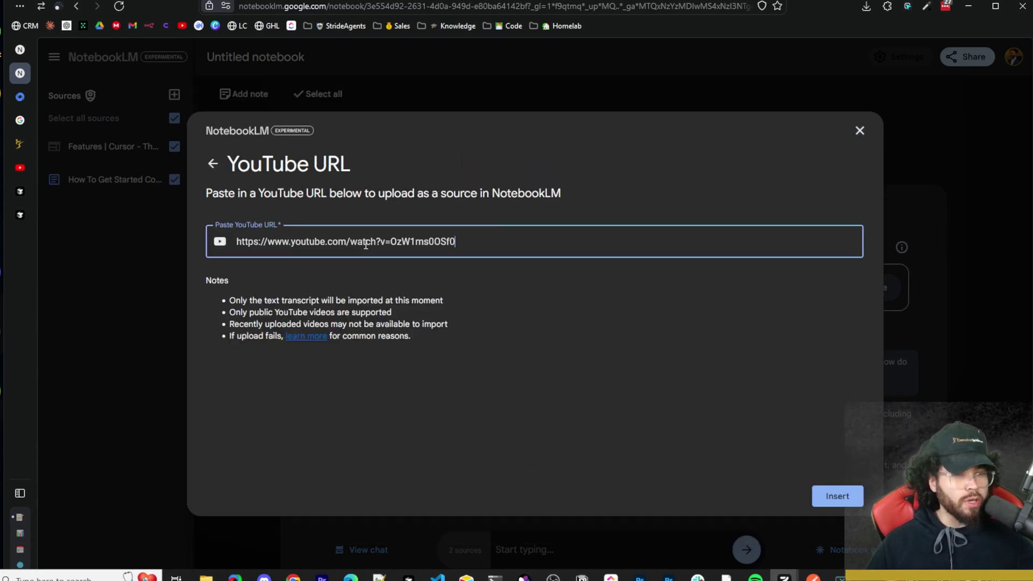
- Insert the video as the third source and open its source guide
double_click(244, 299)
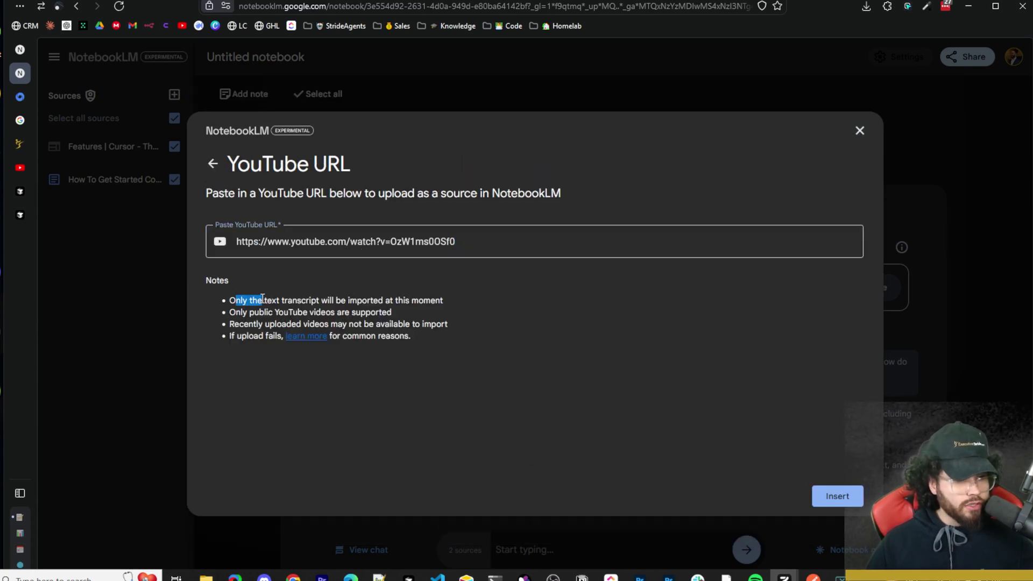
left_click_drag(321, 300, 368, 296)
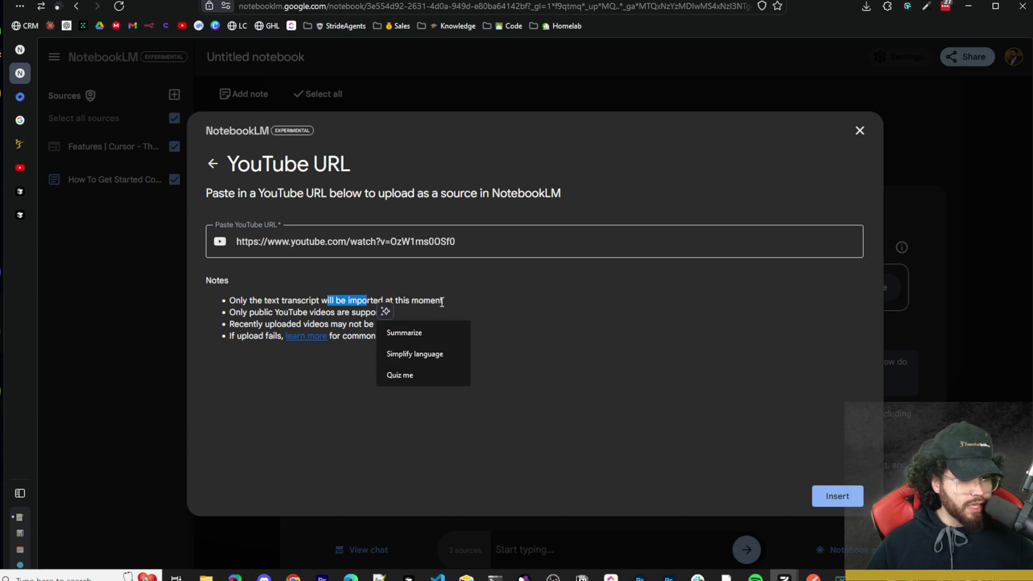
left_click(203, 299)
left_click_drag(249, 312, 367, 312)
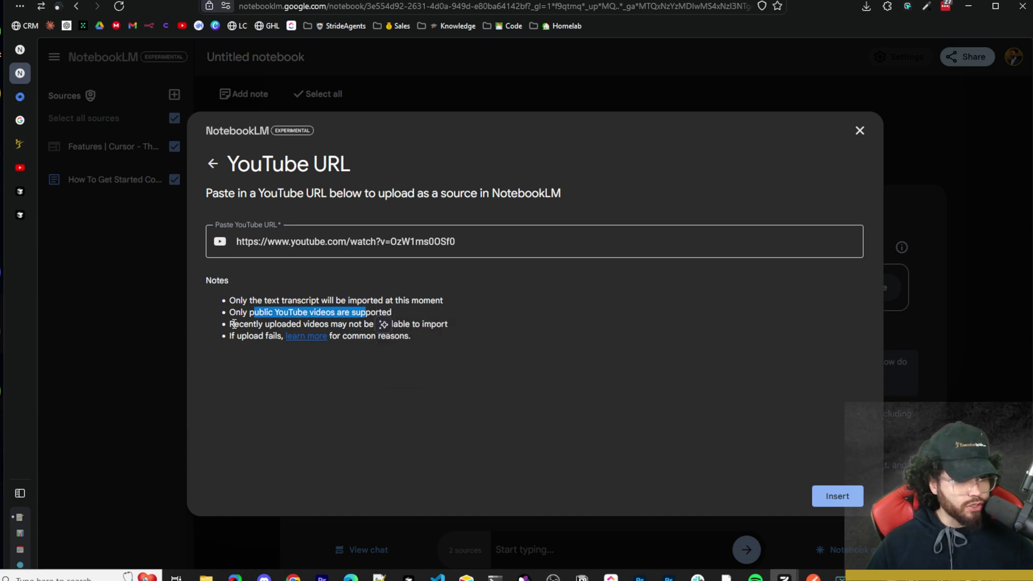
left_click(496, 310)
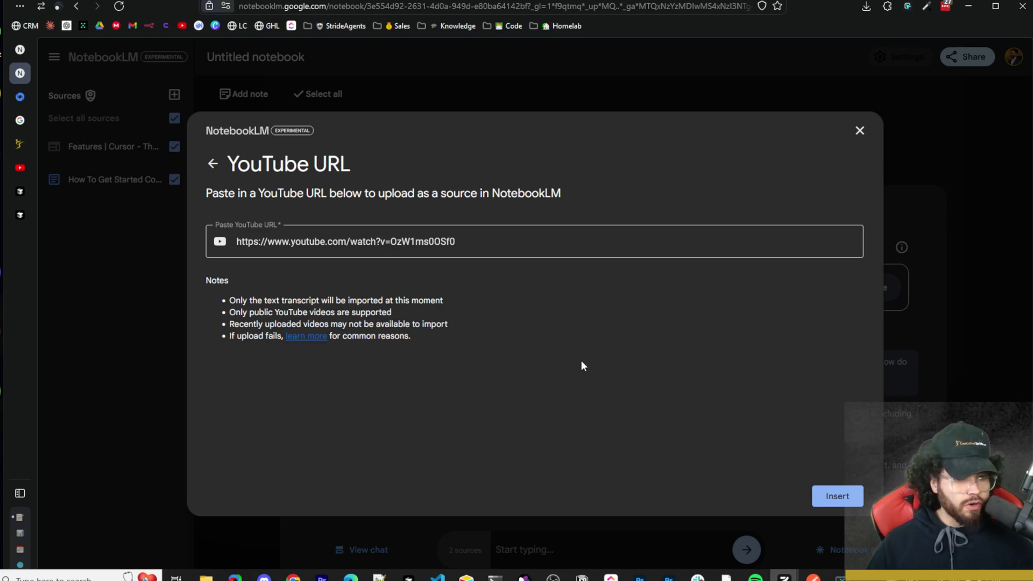
left_click(831, 496)
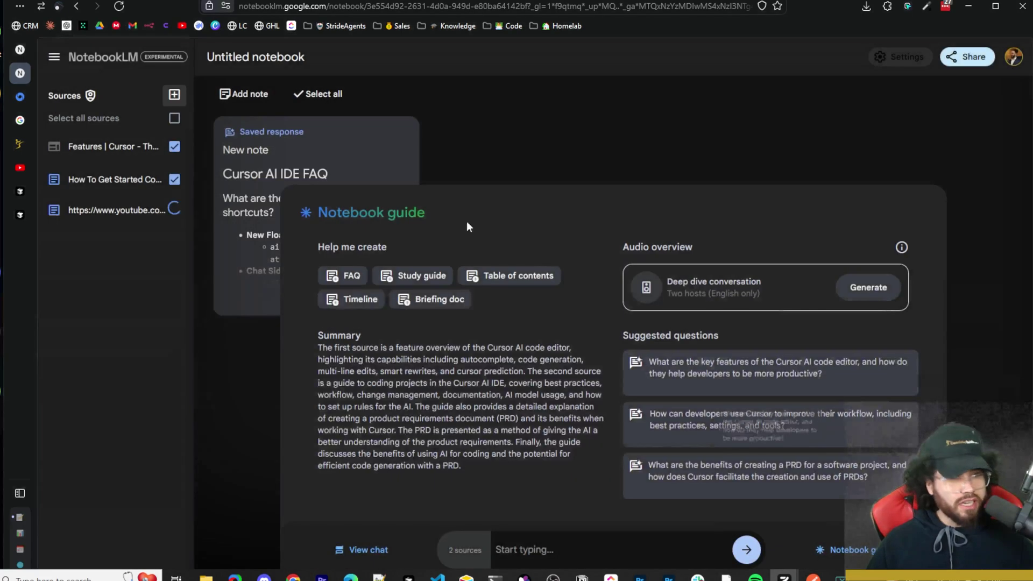
left_click(83, 210)
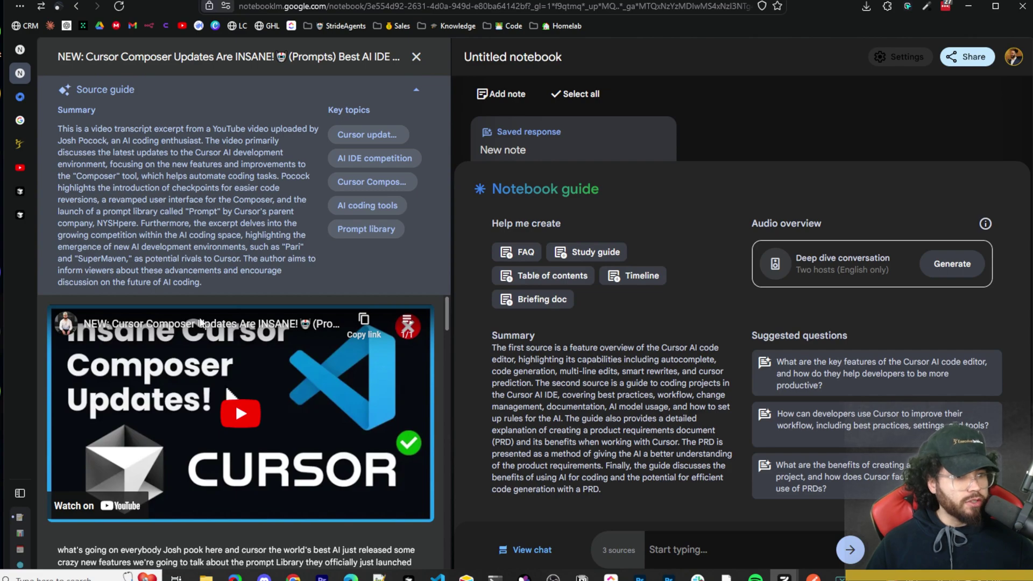
- Scroll through the Composer video's transcript, then close its source guide
scroll(264, 387, "down", 5)
scroll(276, 405, "up", 4)
scroll(276, 404, "down", 20)
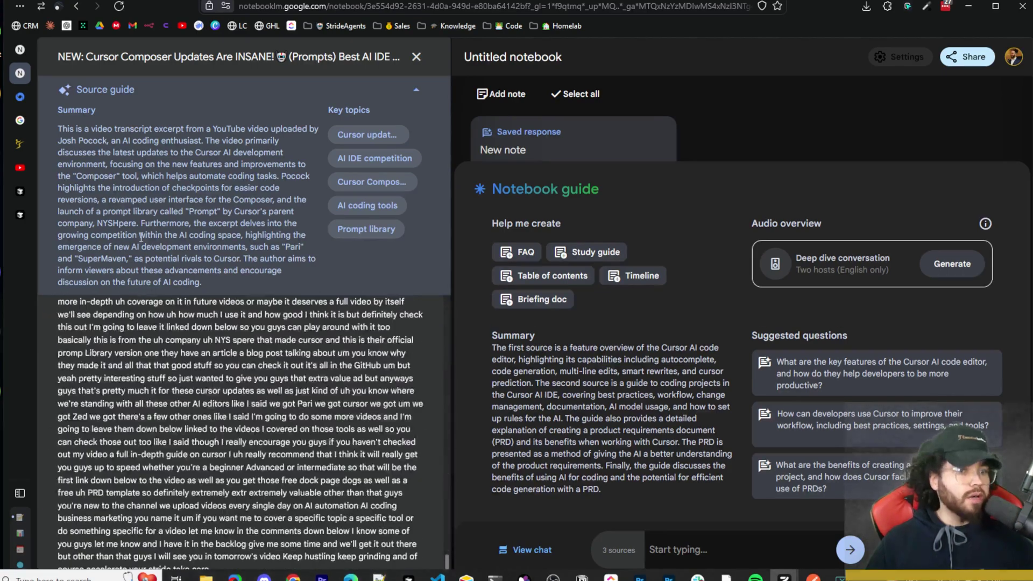
scroll(305, 409, "up", 8)
scroll(303, 393, "up", 5)
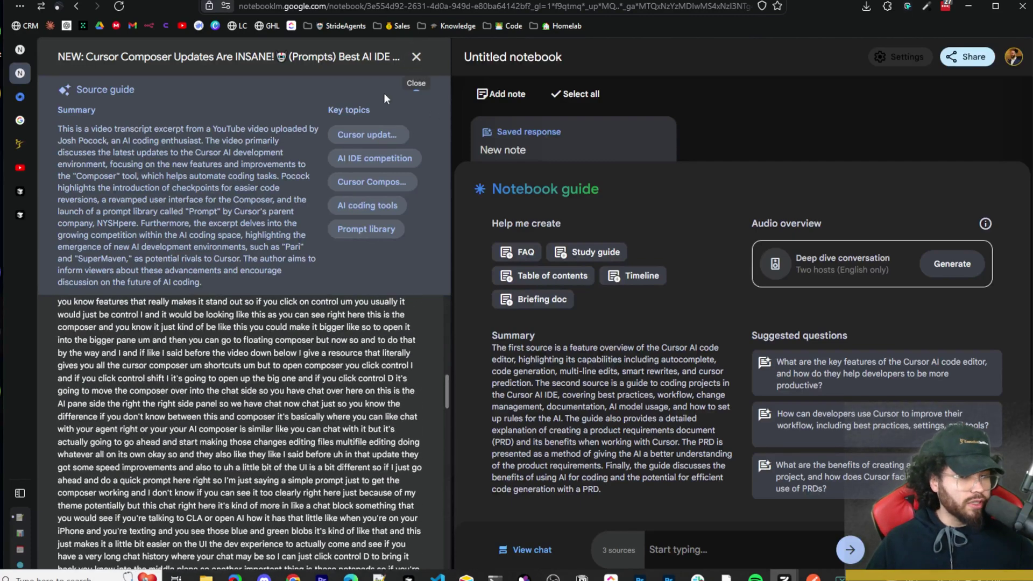
scroll(248, 229, "up", 10)
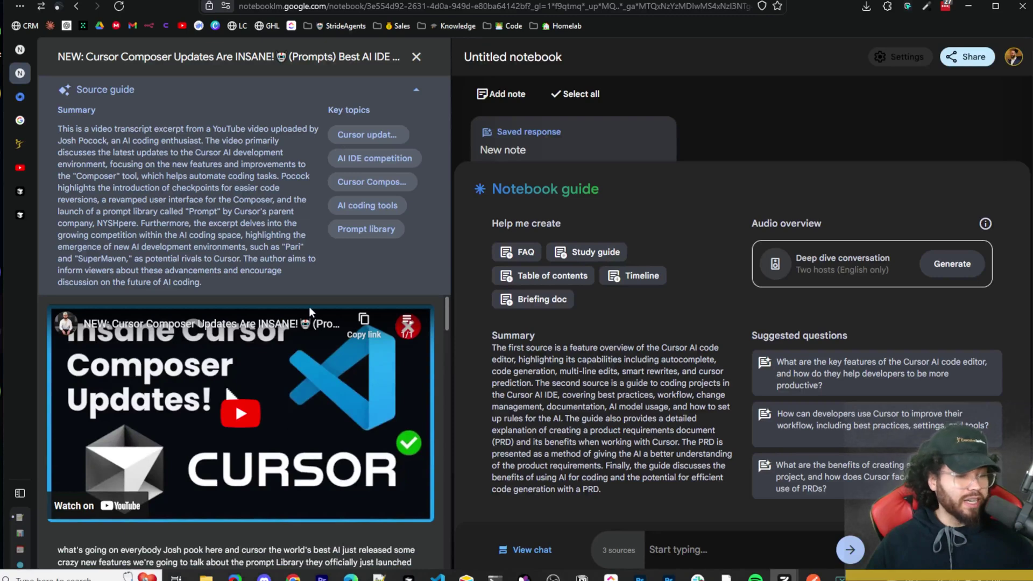
scroll(321, 304, "down", 5)
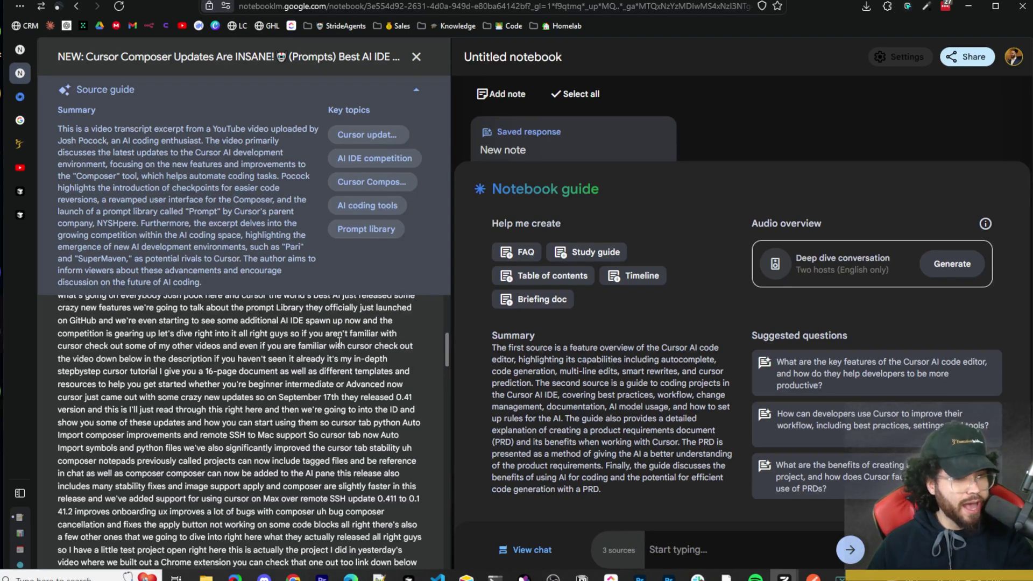
scroll(403, 337, "up", 5)
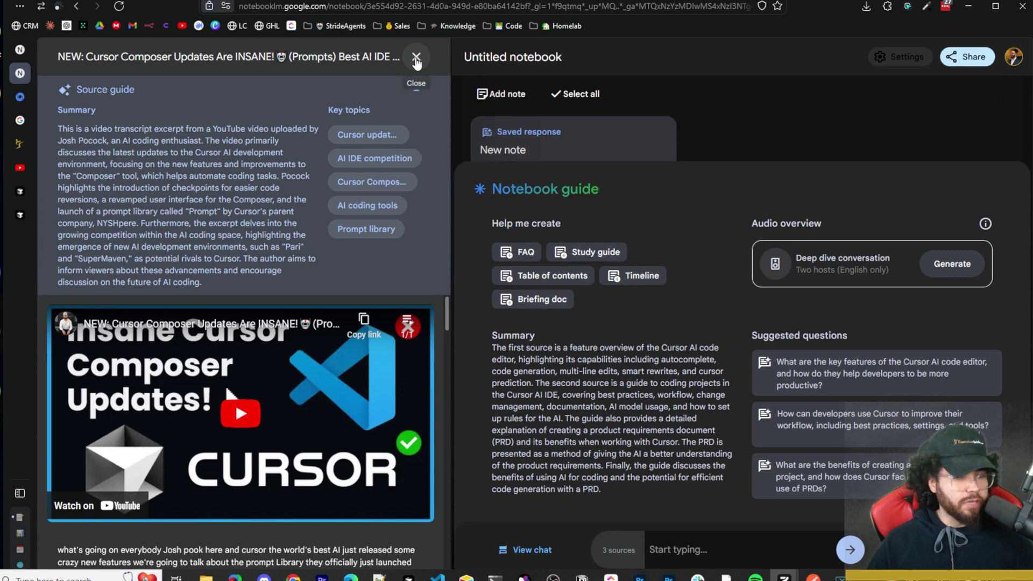
left_click(415, 58)
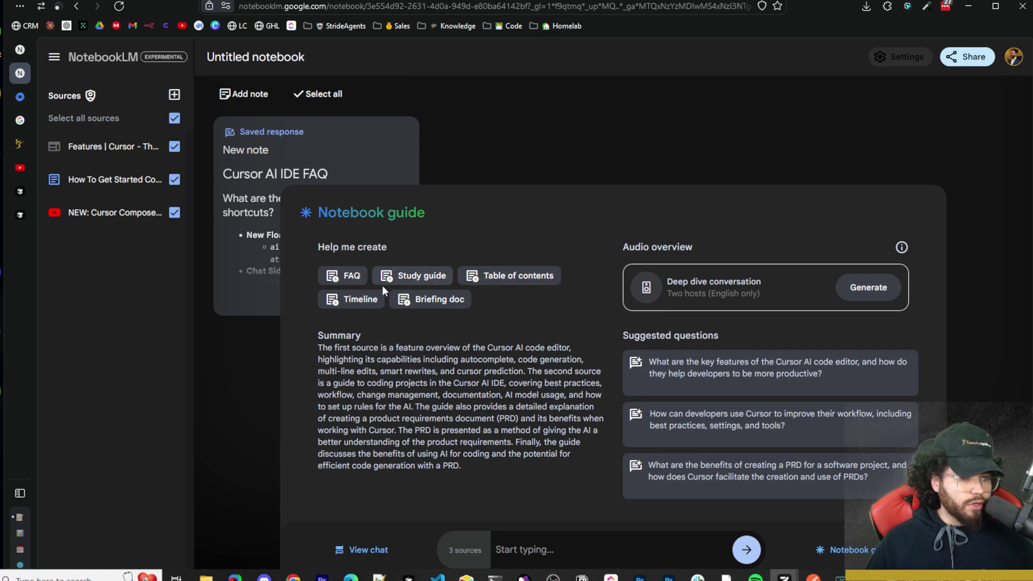
- Generate a briefing doc, paste the beginner question into chat, and open the briefing note
left_click(437, 300)
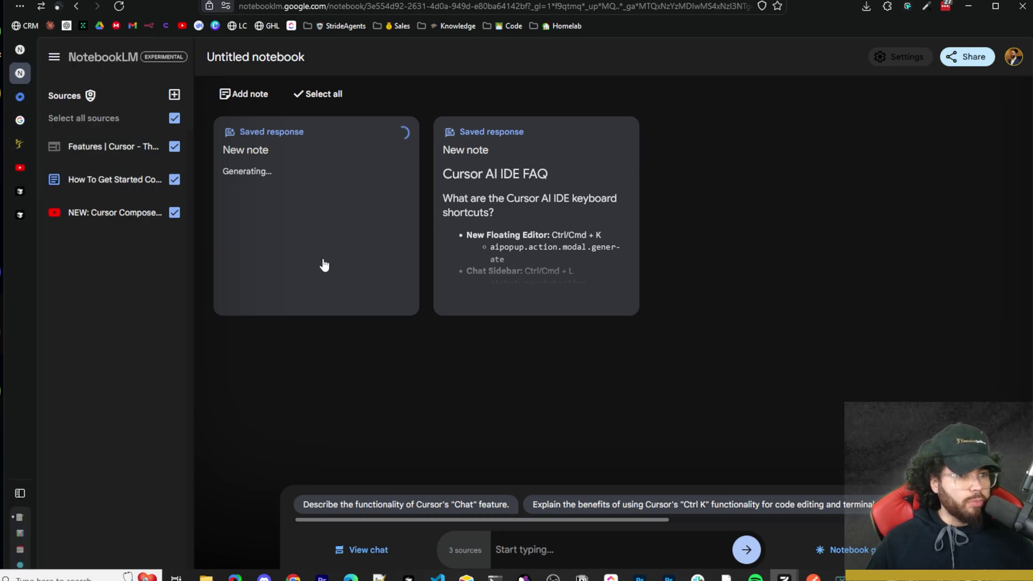
key("ctrl+v")
left_click(385, 197)
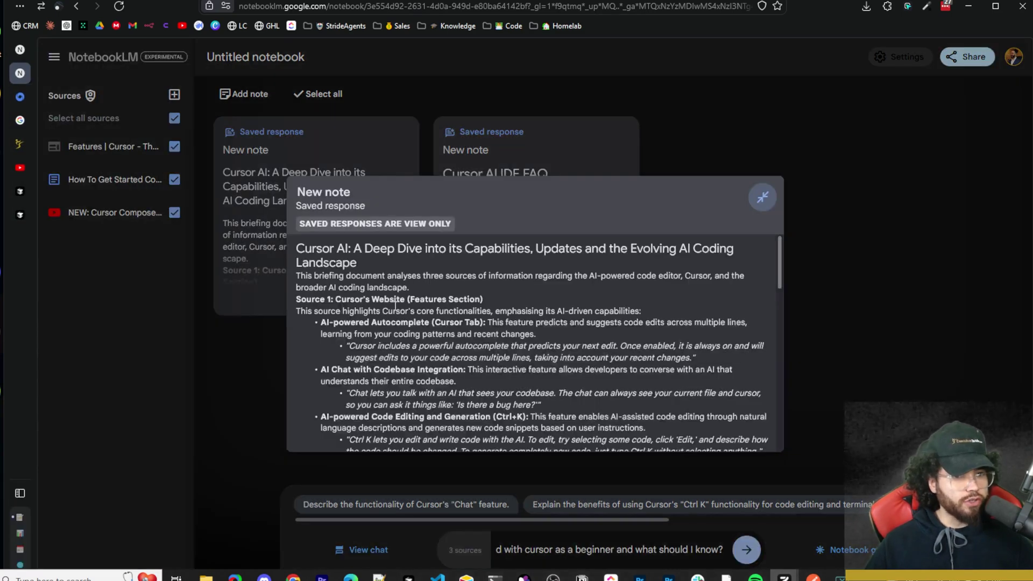
- Read through the 'Cursor AI: A Deep Dive' briefing note and collapse it to the grid
scroll(441, 318, "down", 12)
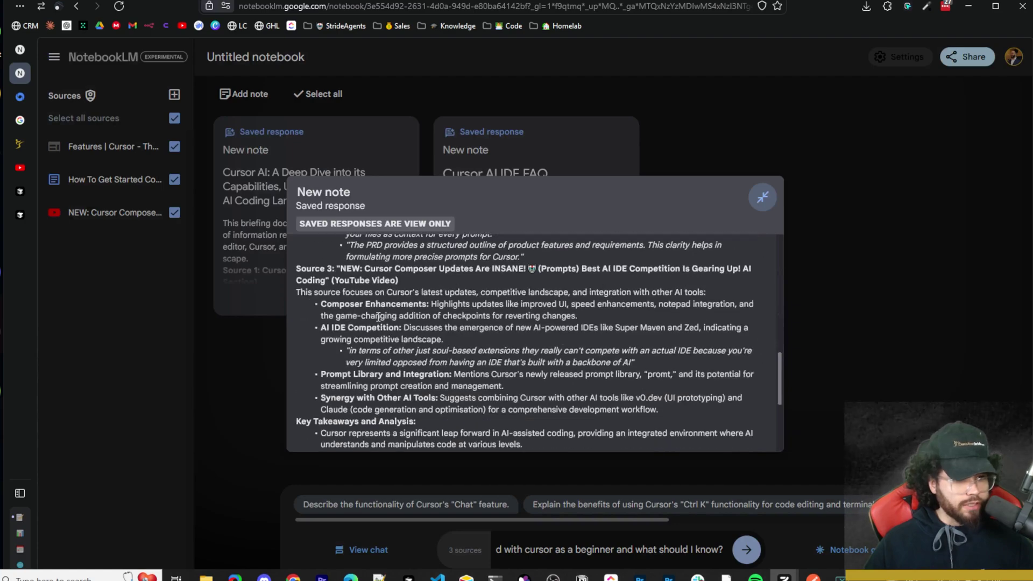
scroll(404, 296, "down", 3)
scroll(538, 334, "up", 6)
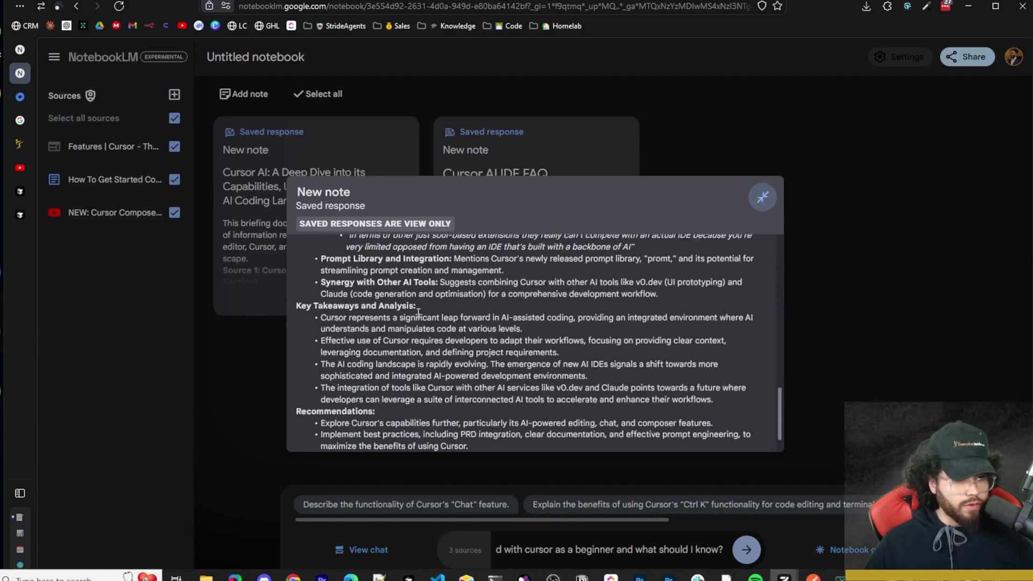
scroll(533, 335, "up", 5)
scroll(532, 335, "down", 12)
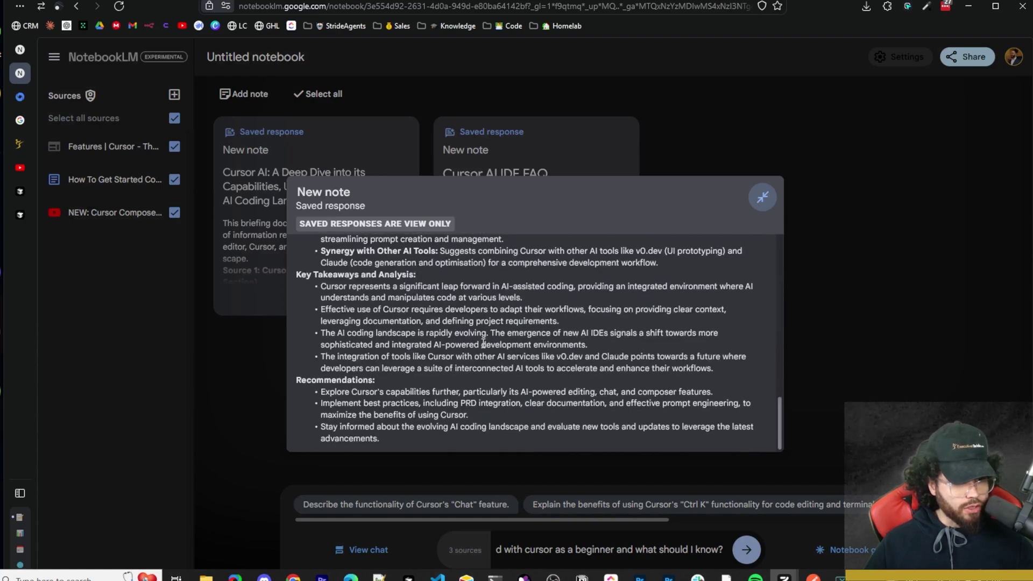
scroll(430, 373, "up", 2)
scroll(433, 373, "up", 4)
left_click_drag(301, 430, 349, 404)
scroll(350, 404, "down", 3)
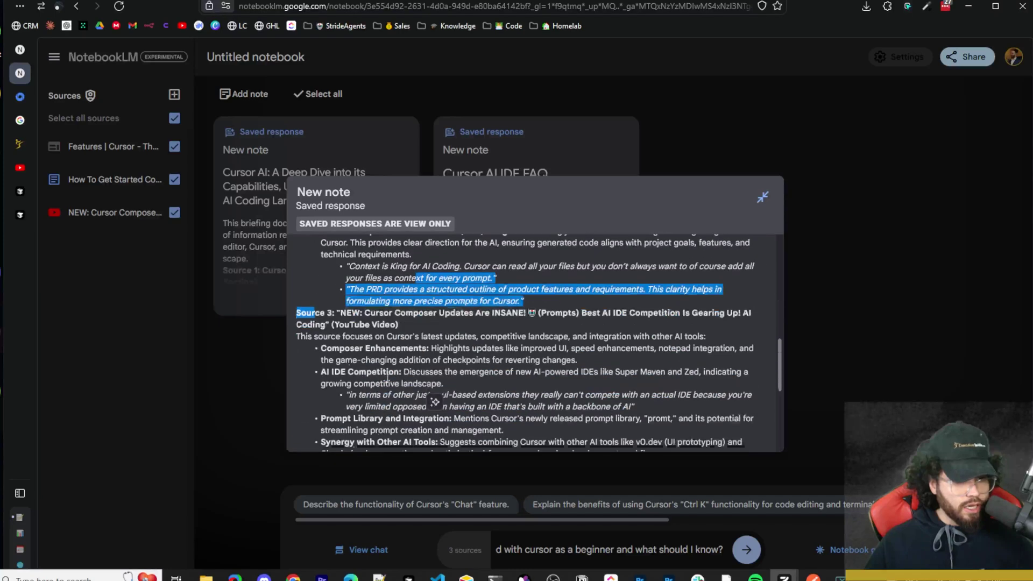
left_click(320, 329)
left_click_drag(320, 329, 431, 344)
scroll(350, 334, "down", 3)
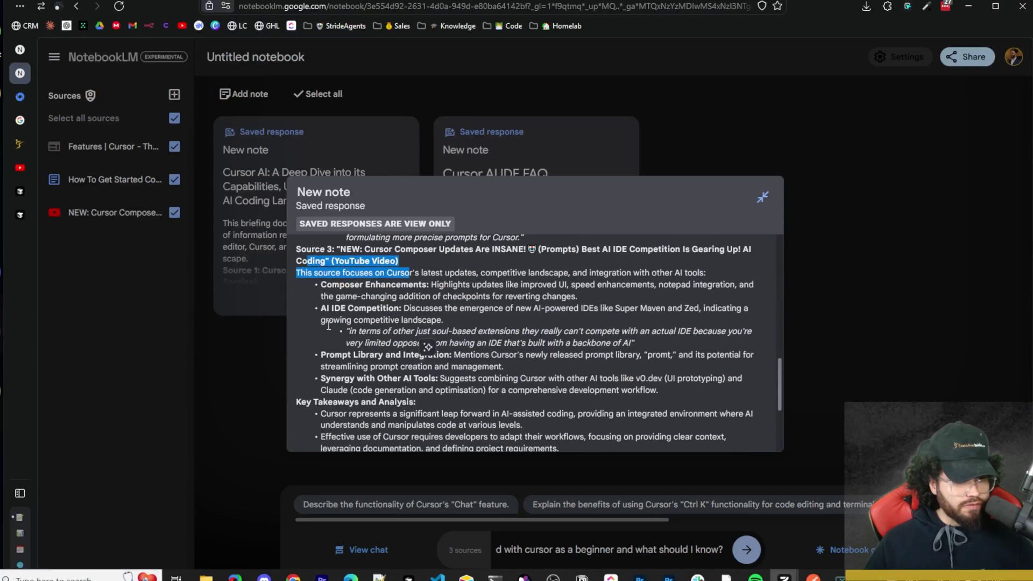
scroll(369, 350, "up", 12)
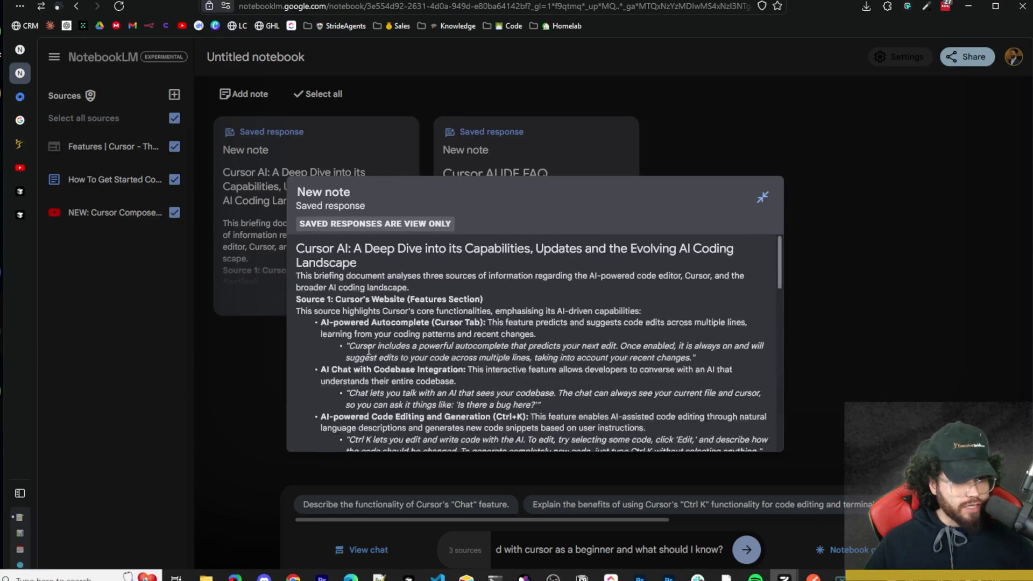
scroll(405, 312, "down", 3)
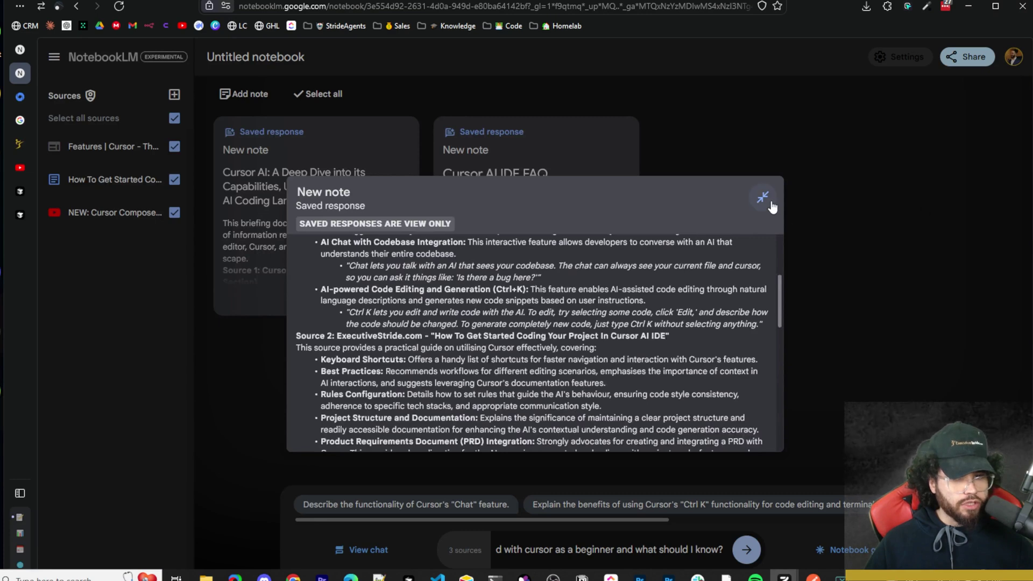
left_click(763, 198)
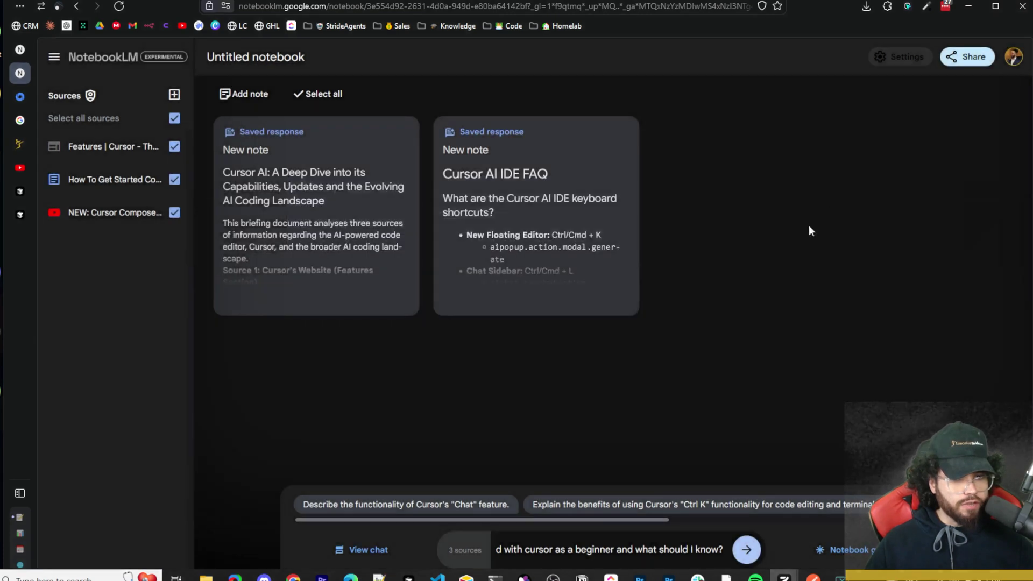
- Submit the beginner question about starting with Cursor to the chat
left_click(746, 550)
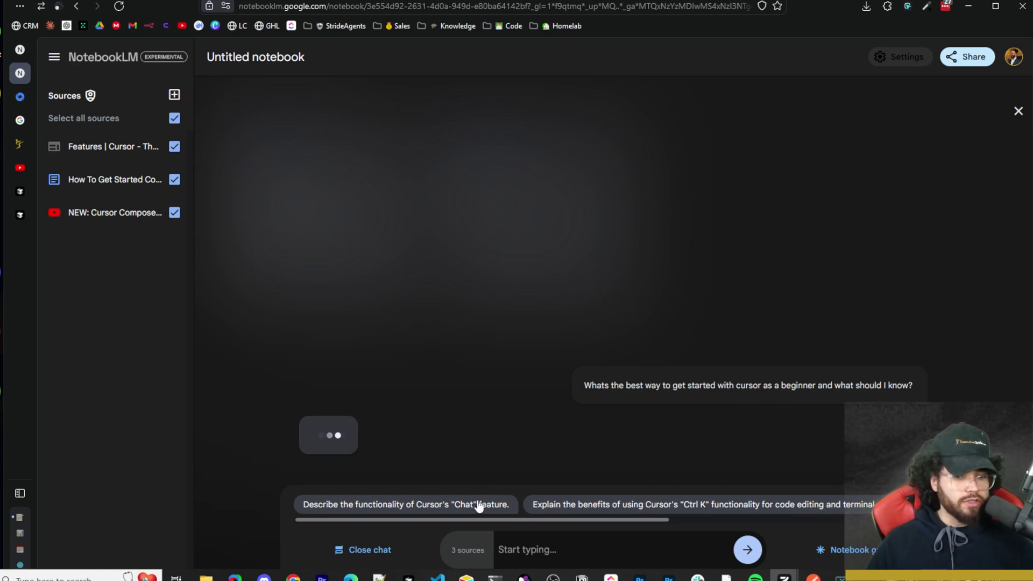
left_click_drag(656, 518, 570, 510)
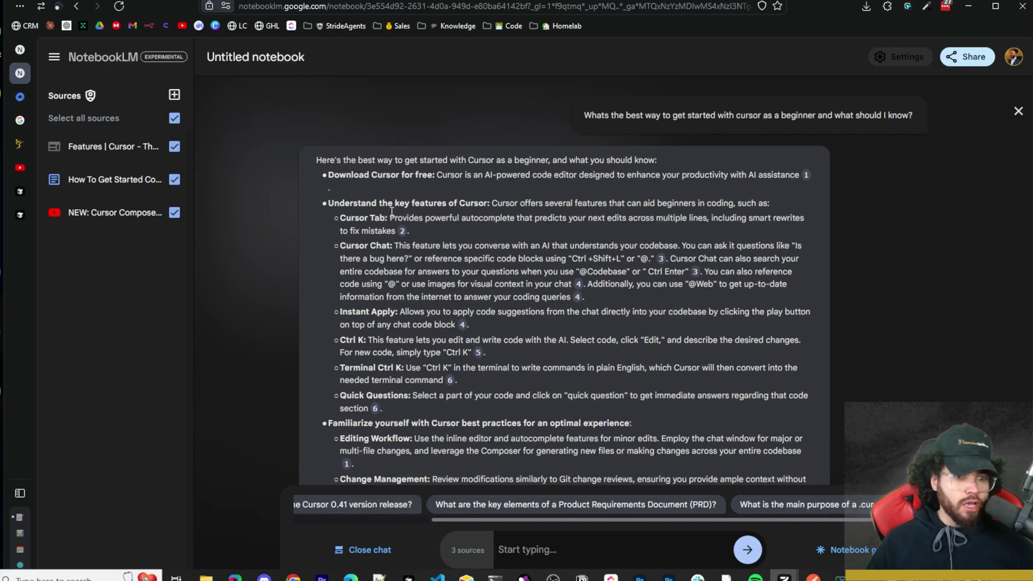
mouse_move(807, 180)
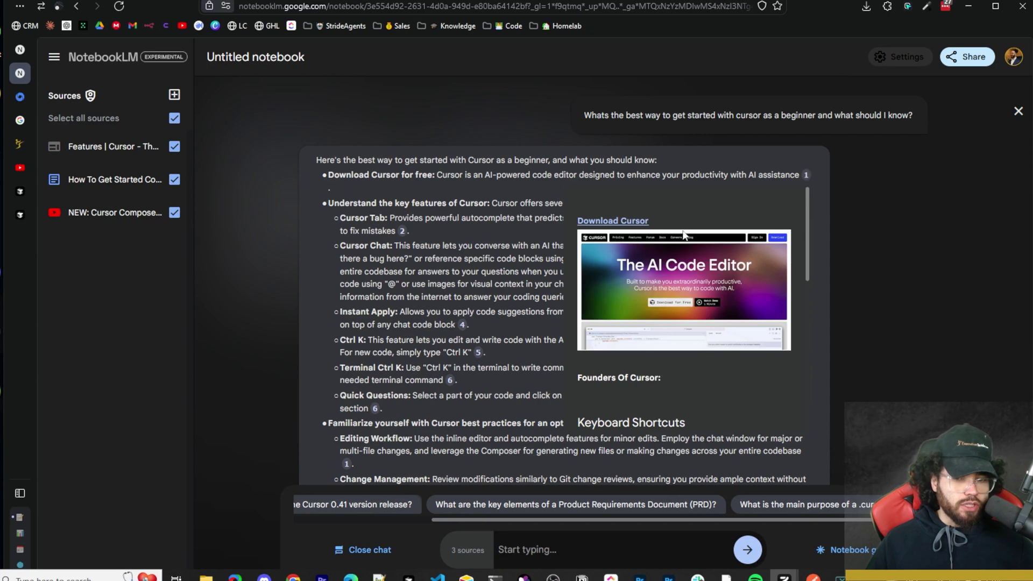
scroll(608, 242, "down", 5)
scroll(624, 258, "up", 5)
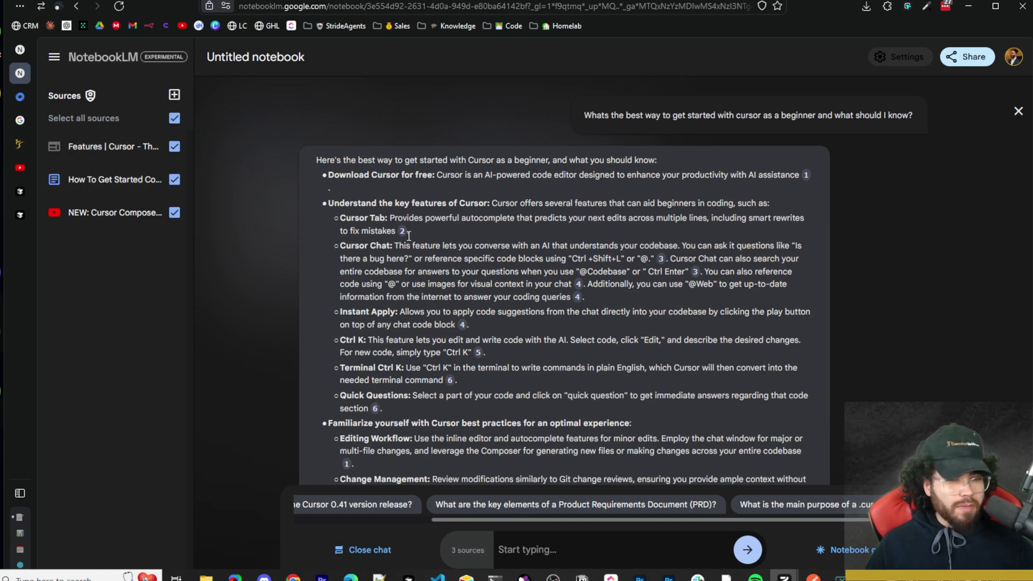
mouse_move(406, 237)
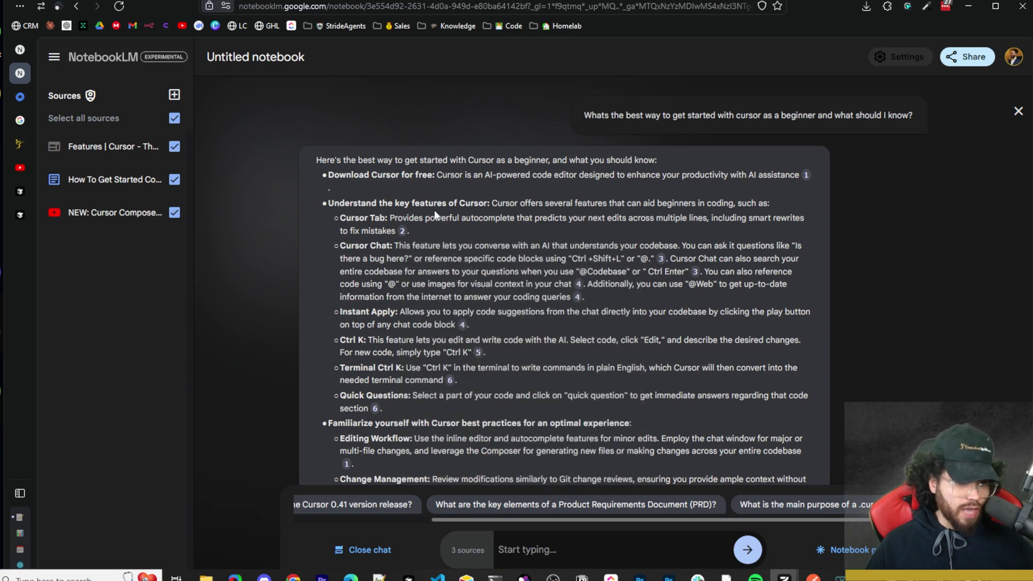
- Read through the answer, including its PRD section, then bring up the Share dialog
scroll(434, 210, "down", 2)
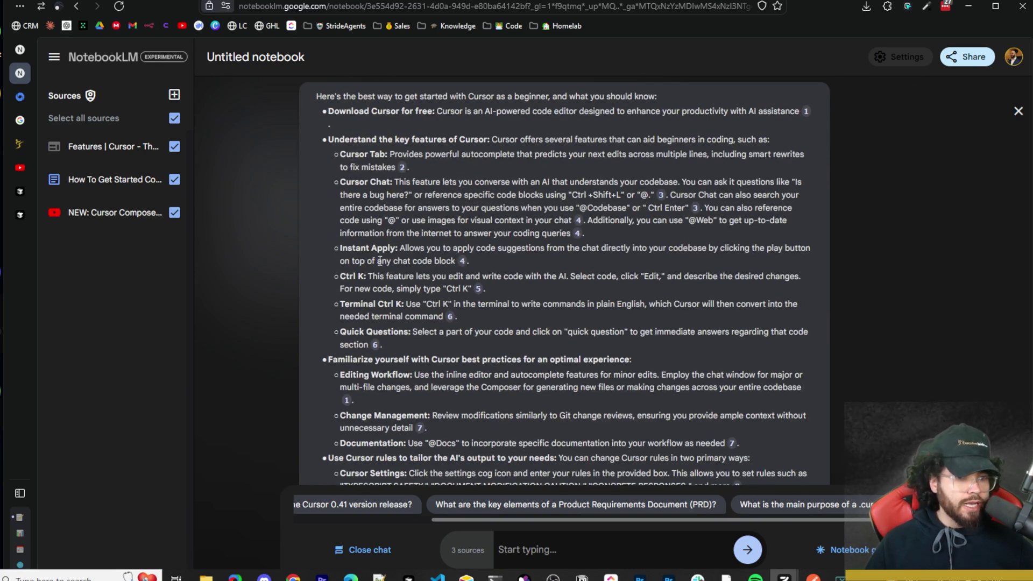
left_click_drag(380, 261, 394, 286)
left_click(380, 285)
scroll(361, 306, "down", 4)
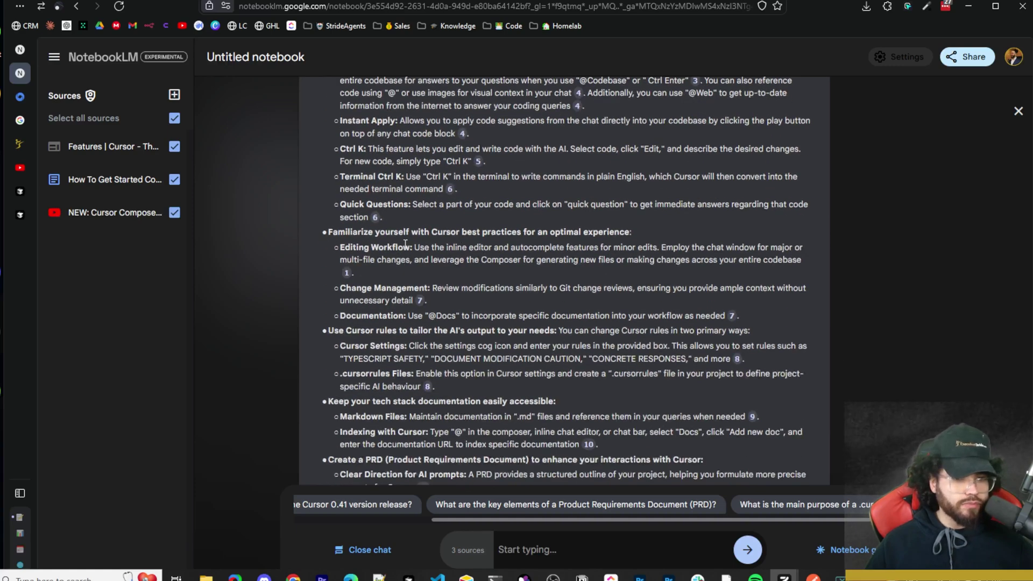
scroll(406, 243, "down", 4)
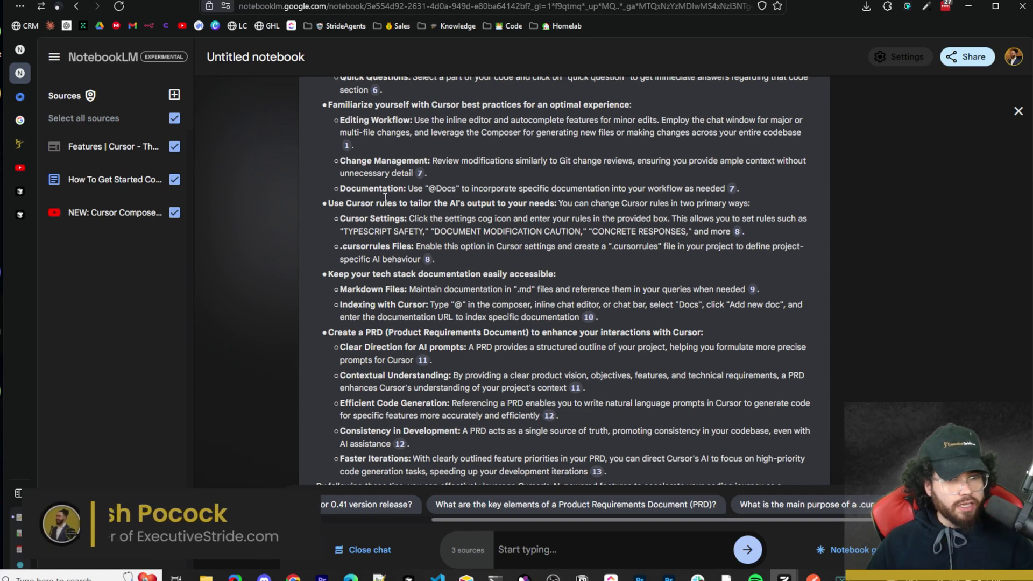
scroll(332, 241, "down", 3)
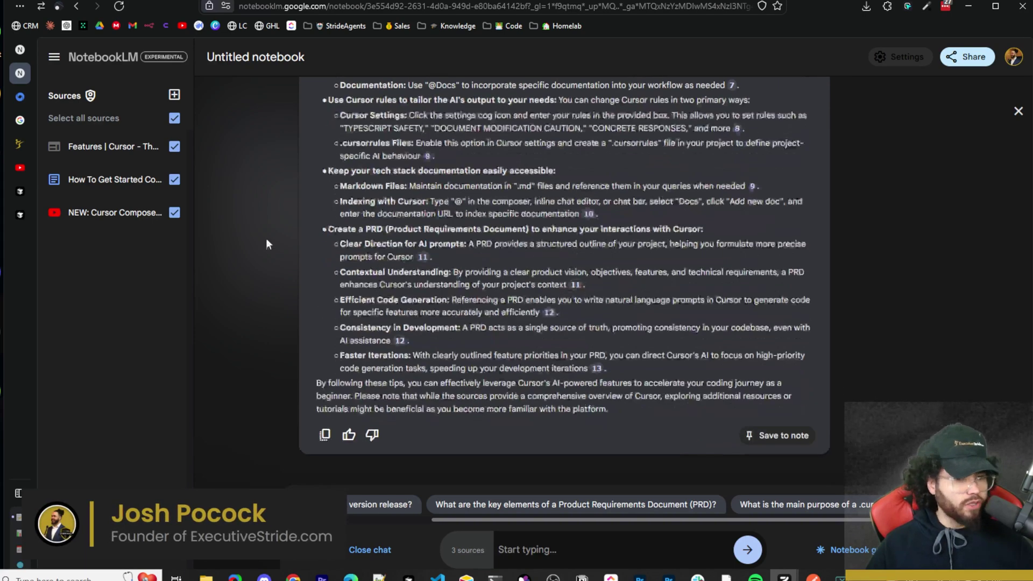
left_click_drag(339, 213, 500, 232)
left_click(579, 283)
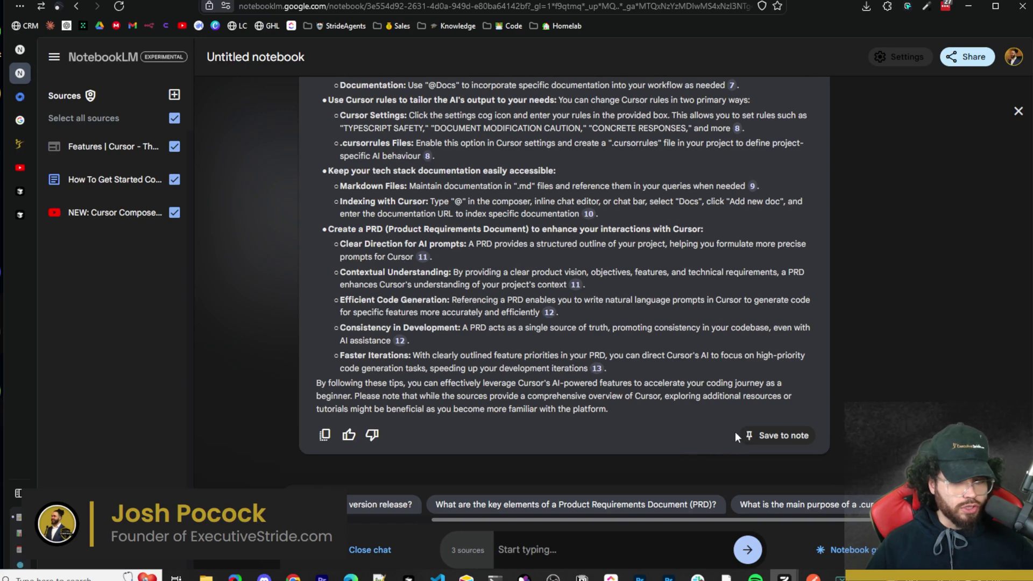
scroll(735, 431, "up", 10)
left_click(951, 57)
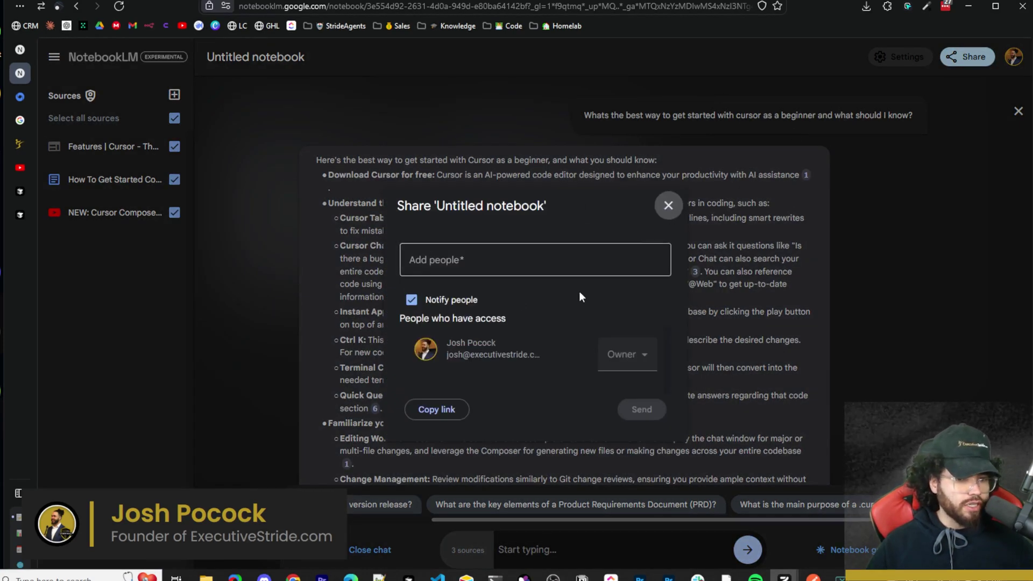
- Close the Share dialog, rename the notebook 'Cursor AI IDE', and show the Notebook guide
left_click(669, 205)
left_click(276, 57)
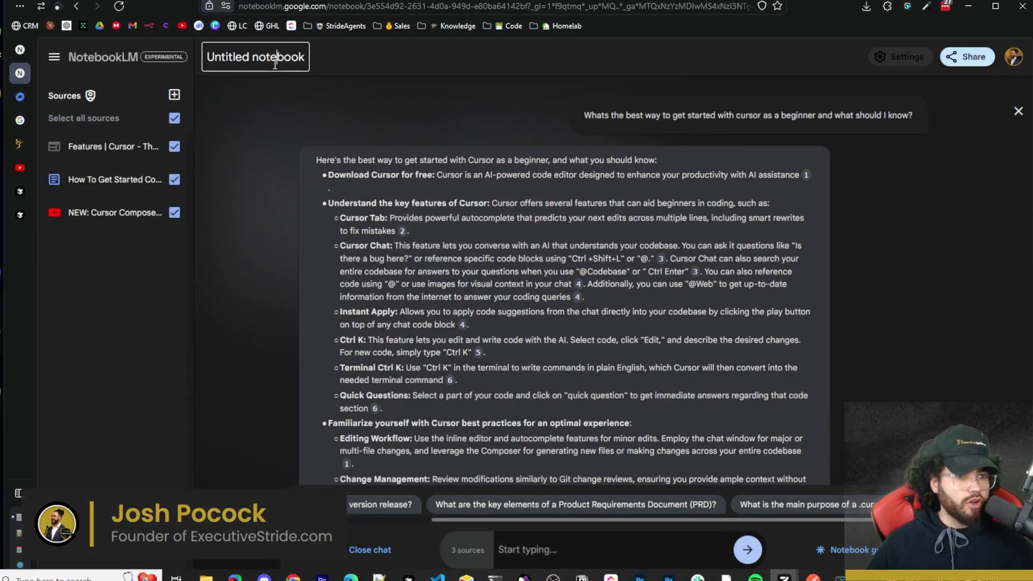
key("ctrl+a")
type("Cur")
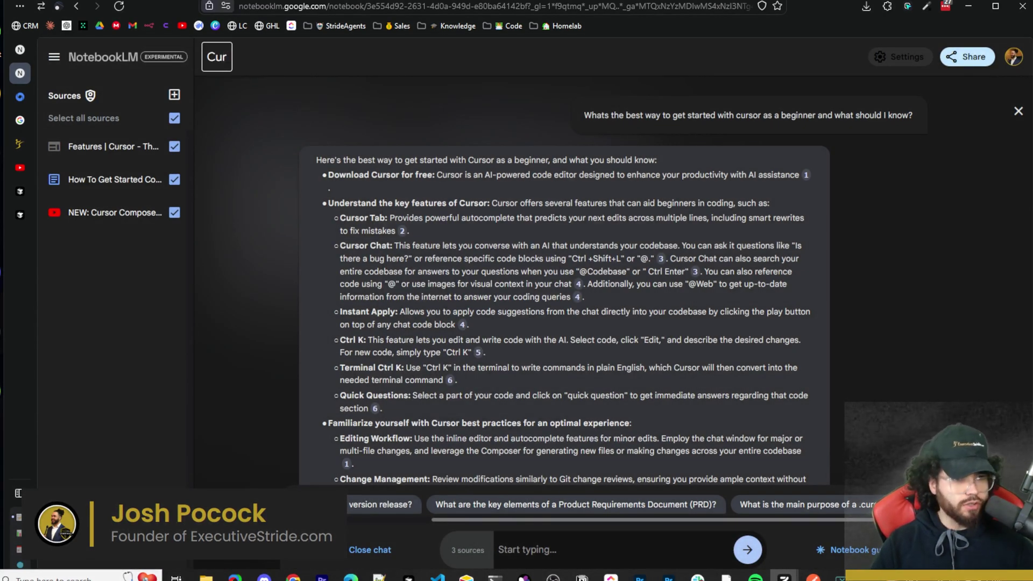
type("sor AI IDE")
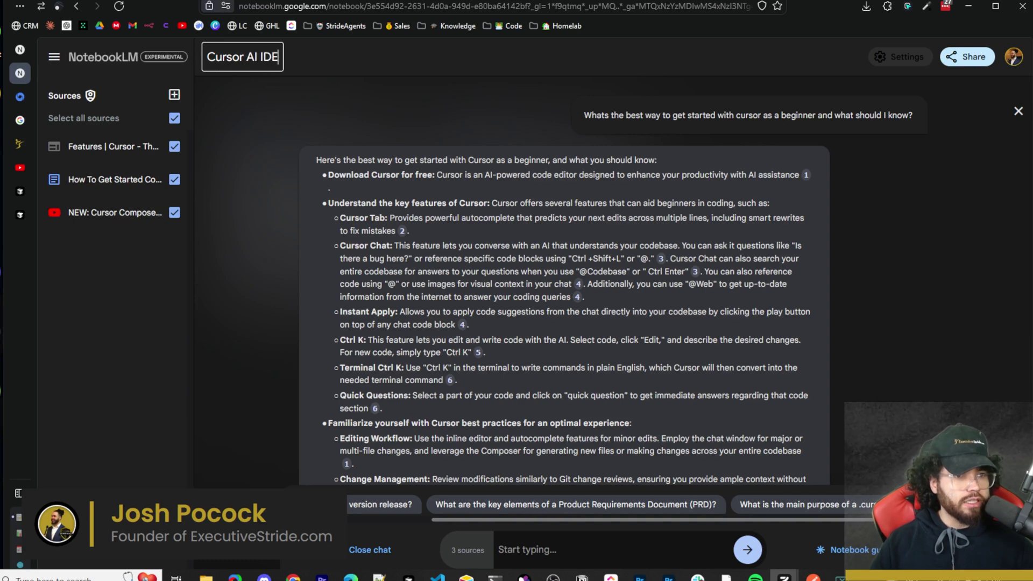
key("Return")
left_click(850, 549)
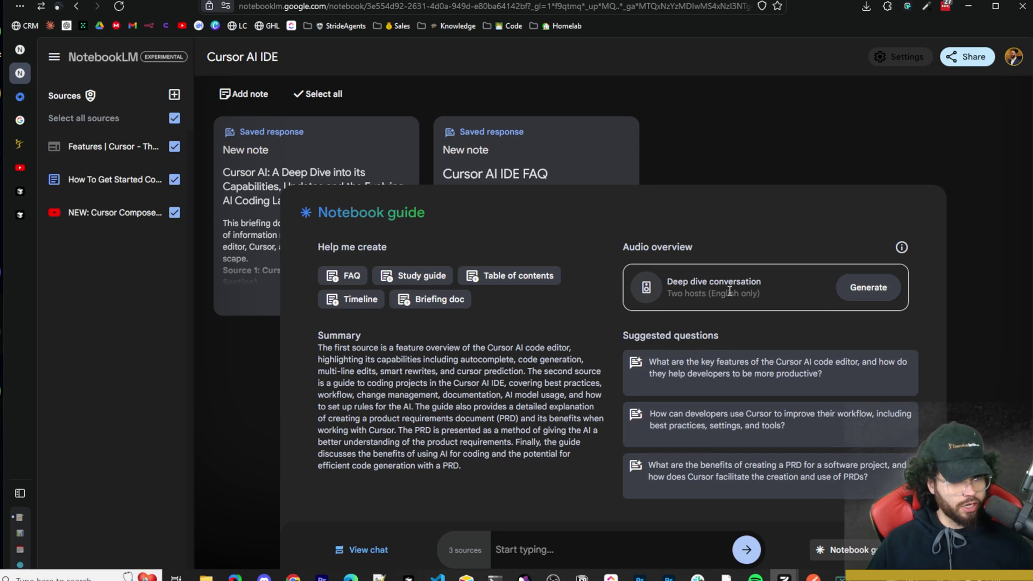
- Generate the deep-dive audio overview, yielding a 19:49 conversation titled 'Cursor AI IDE'
left_click(878, 298)
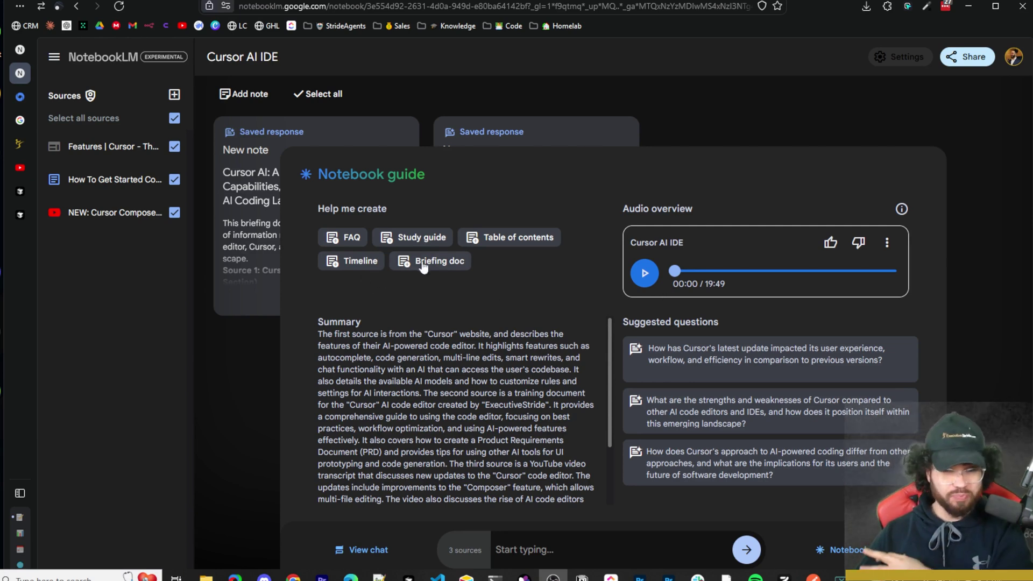
- Play the 'Cursor AI IDE' audio overview to 01:16, pause it, then jump ahead to 16:09 of 19:49
left_click(646, 274)
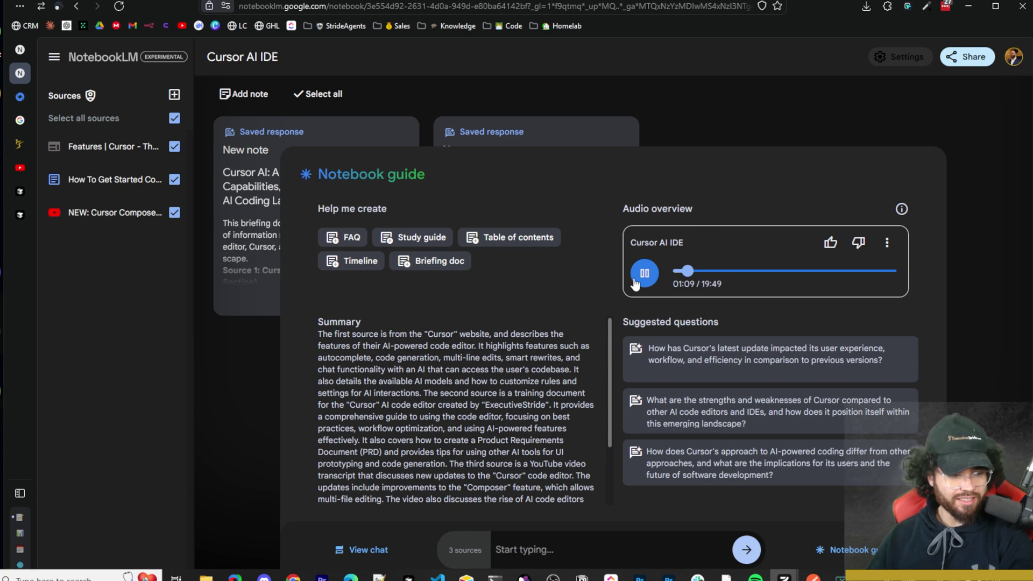
mouse_move(20, 437)
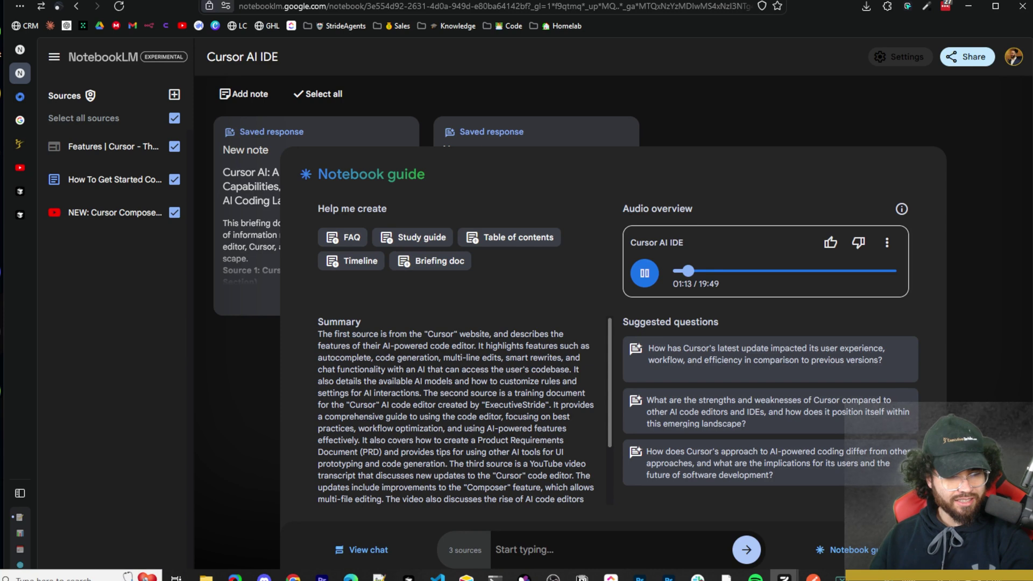
left_click(644, 274)
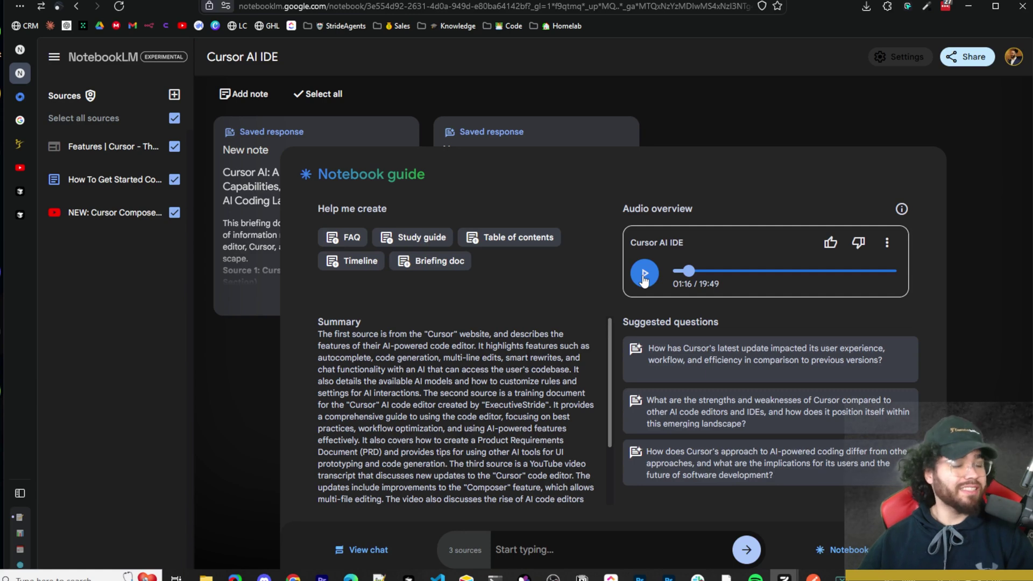
left_click(853, 271)
- Jump the audio overview to 17:27, let it play briefly, and pause it at 17:38
left_click(867, 272)
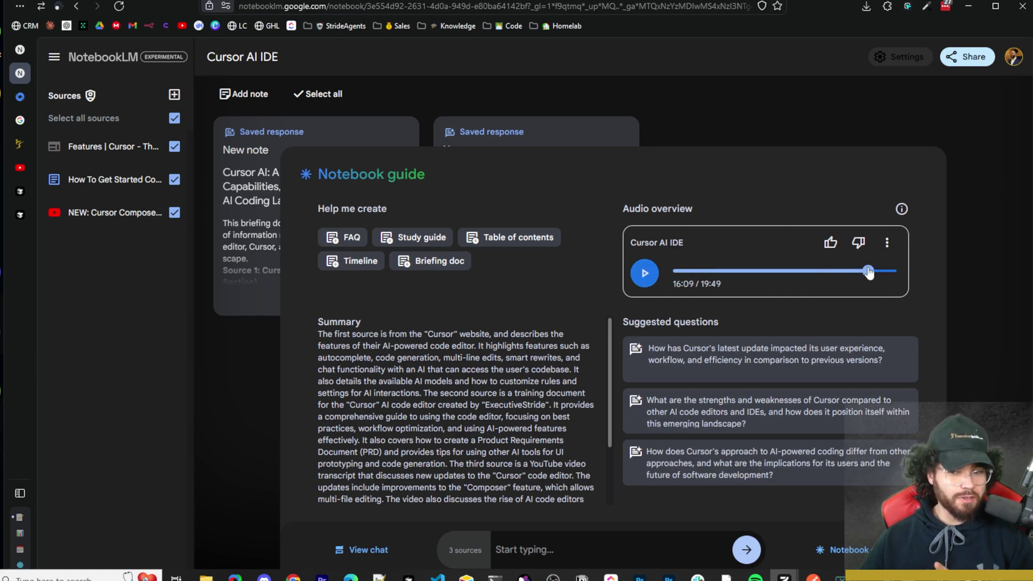
left_click(648, 277)
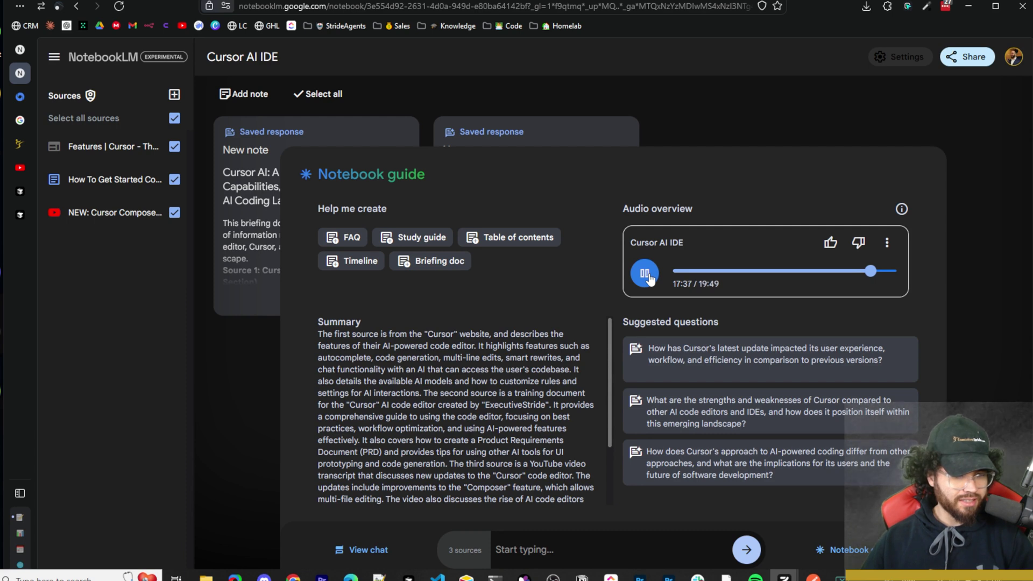
left_click(648, 274)
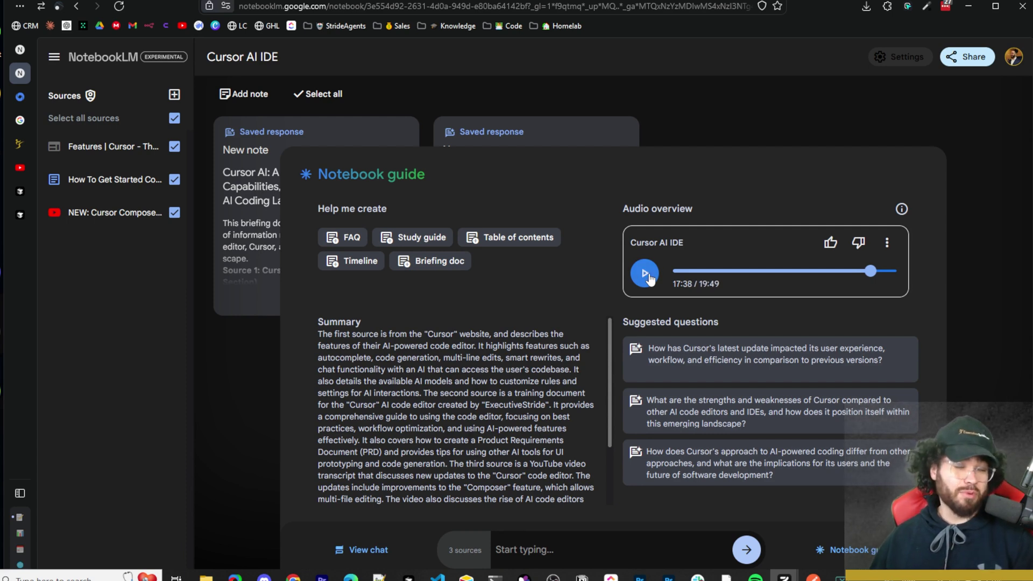